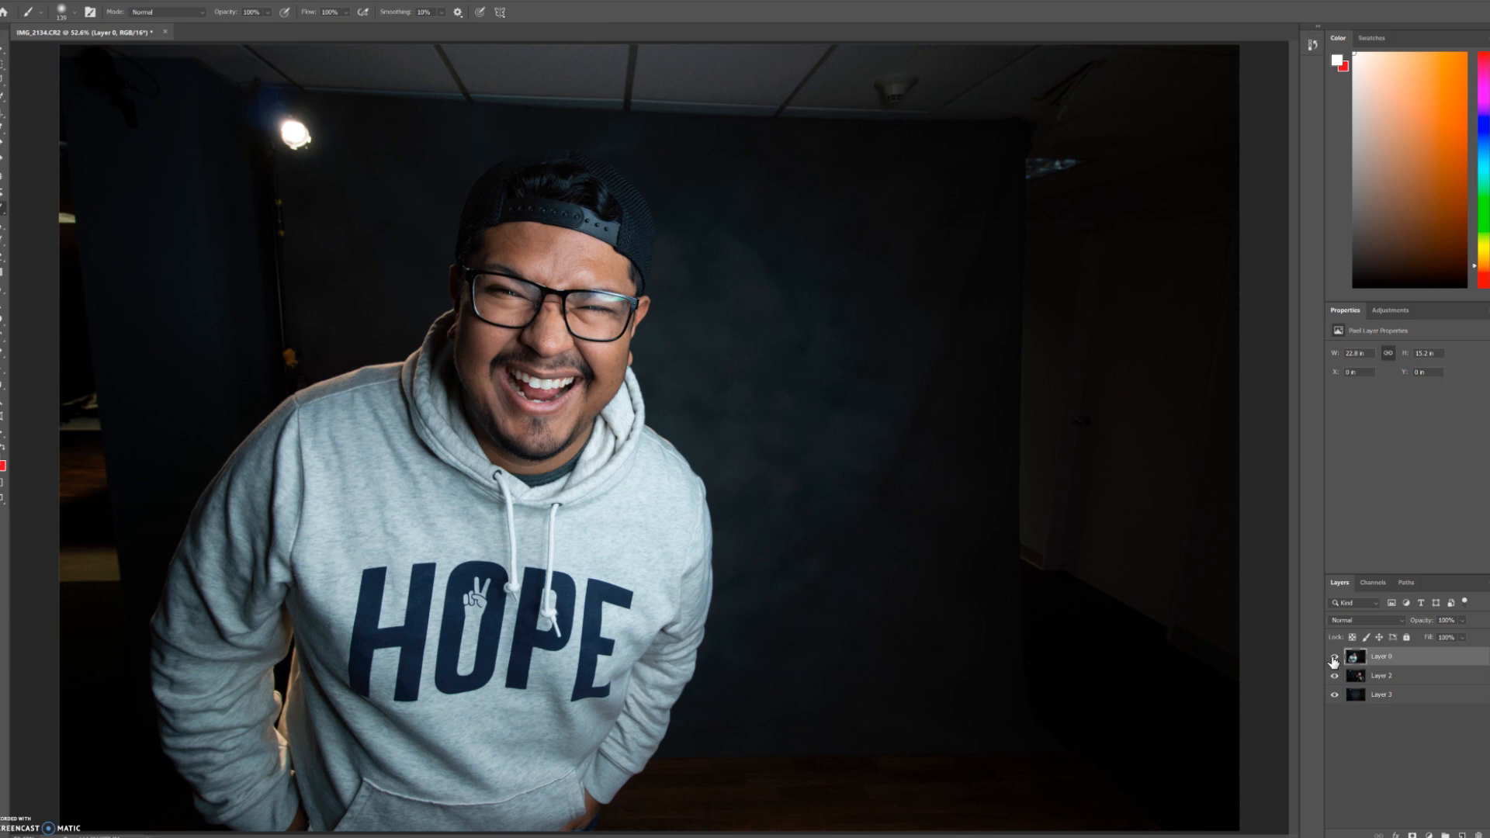
Step: Compare the three stacked photos by toggling layer visibility and temporarily reducing Layer 0's opacity to about 70%
left_click(1335, 675)
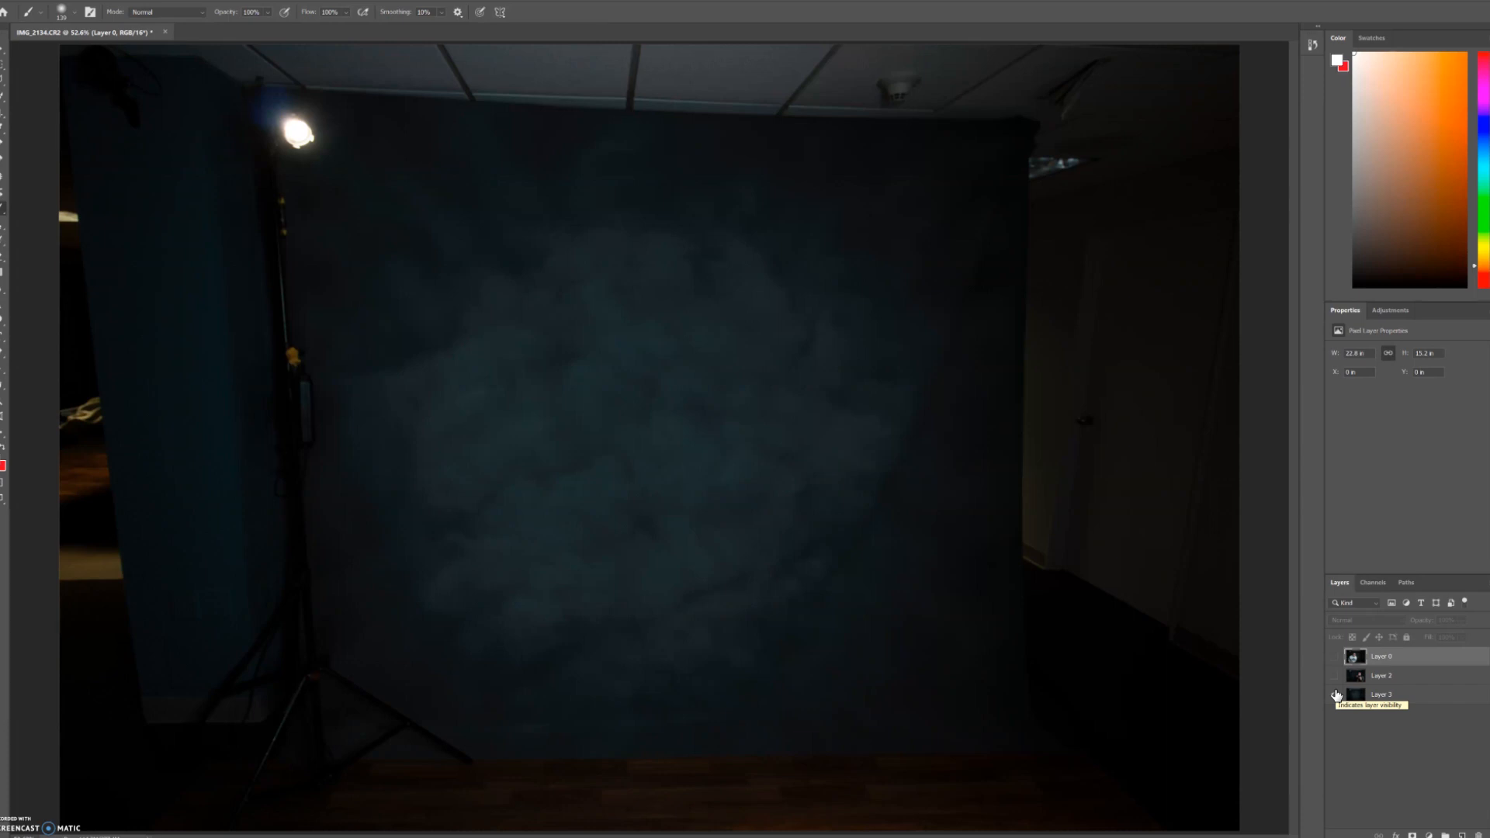
left_click(1336, 675)
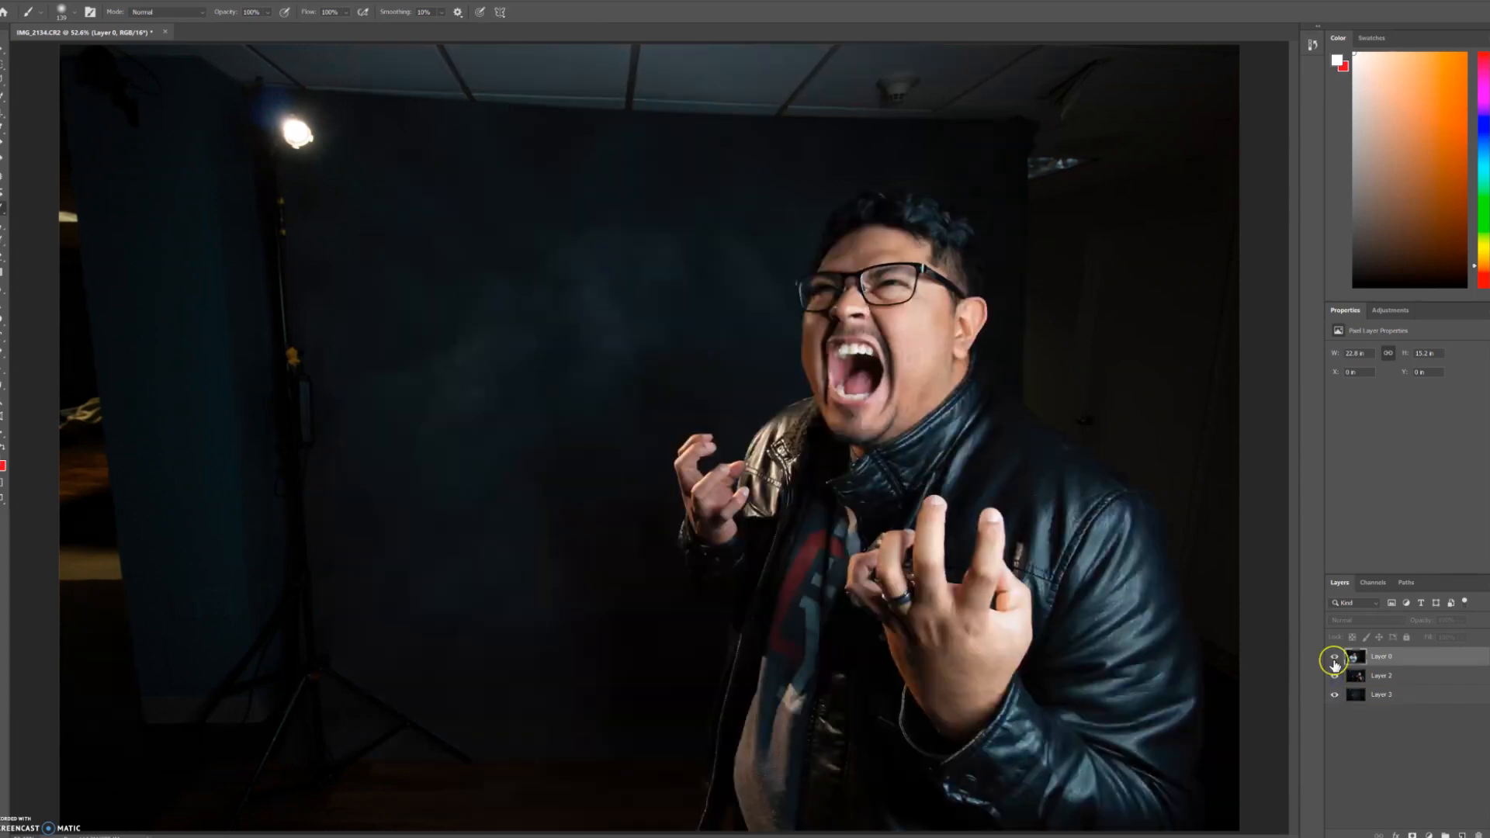
left_click(1335, 658)
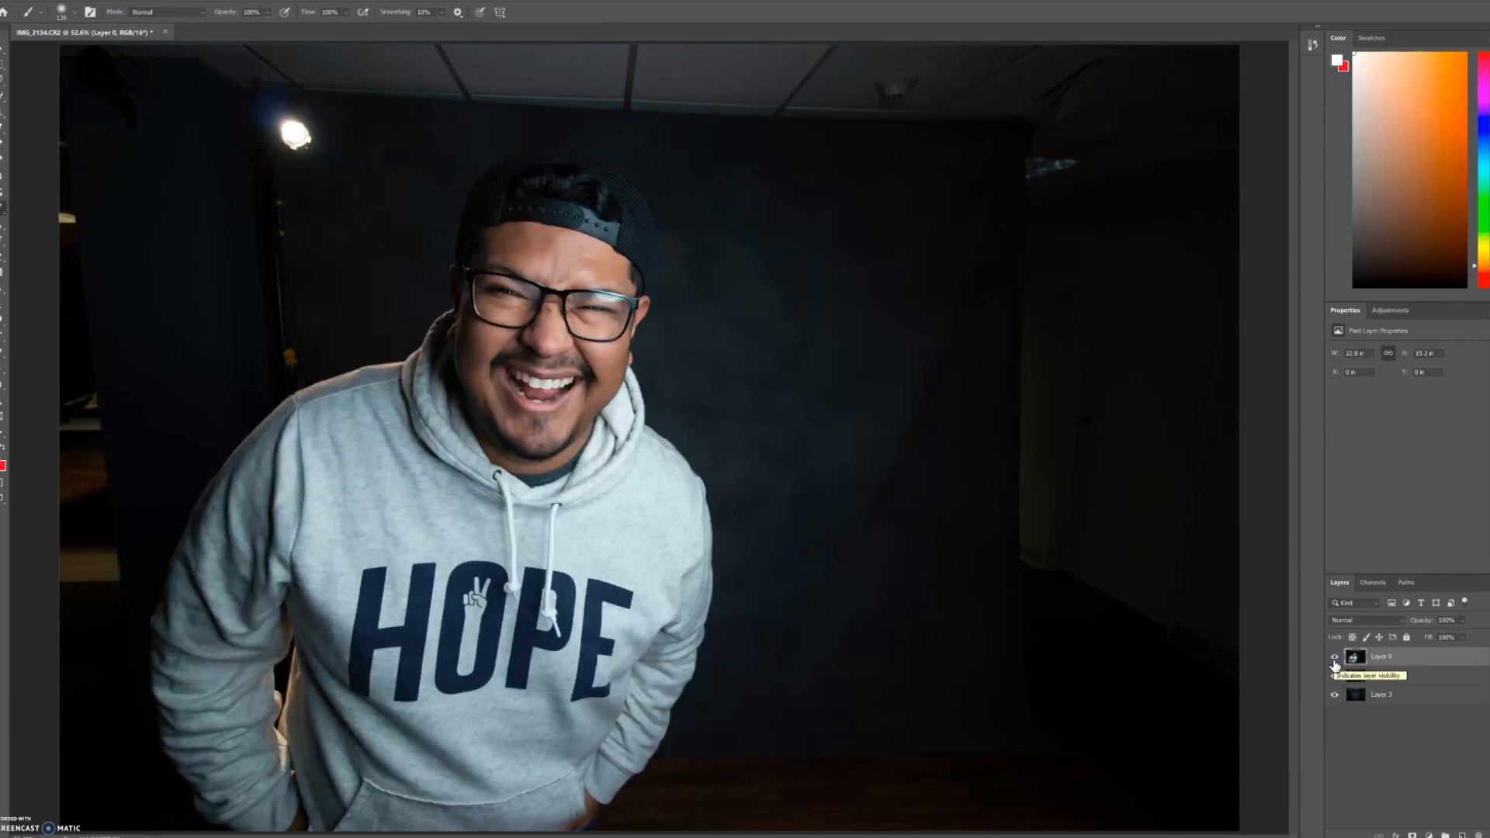
left_click(1335, 661)
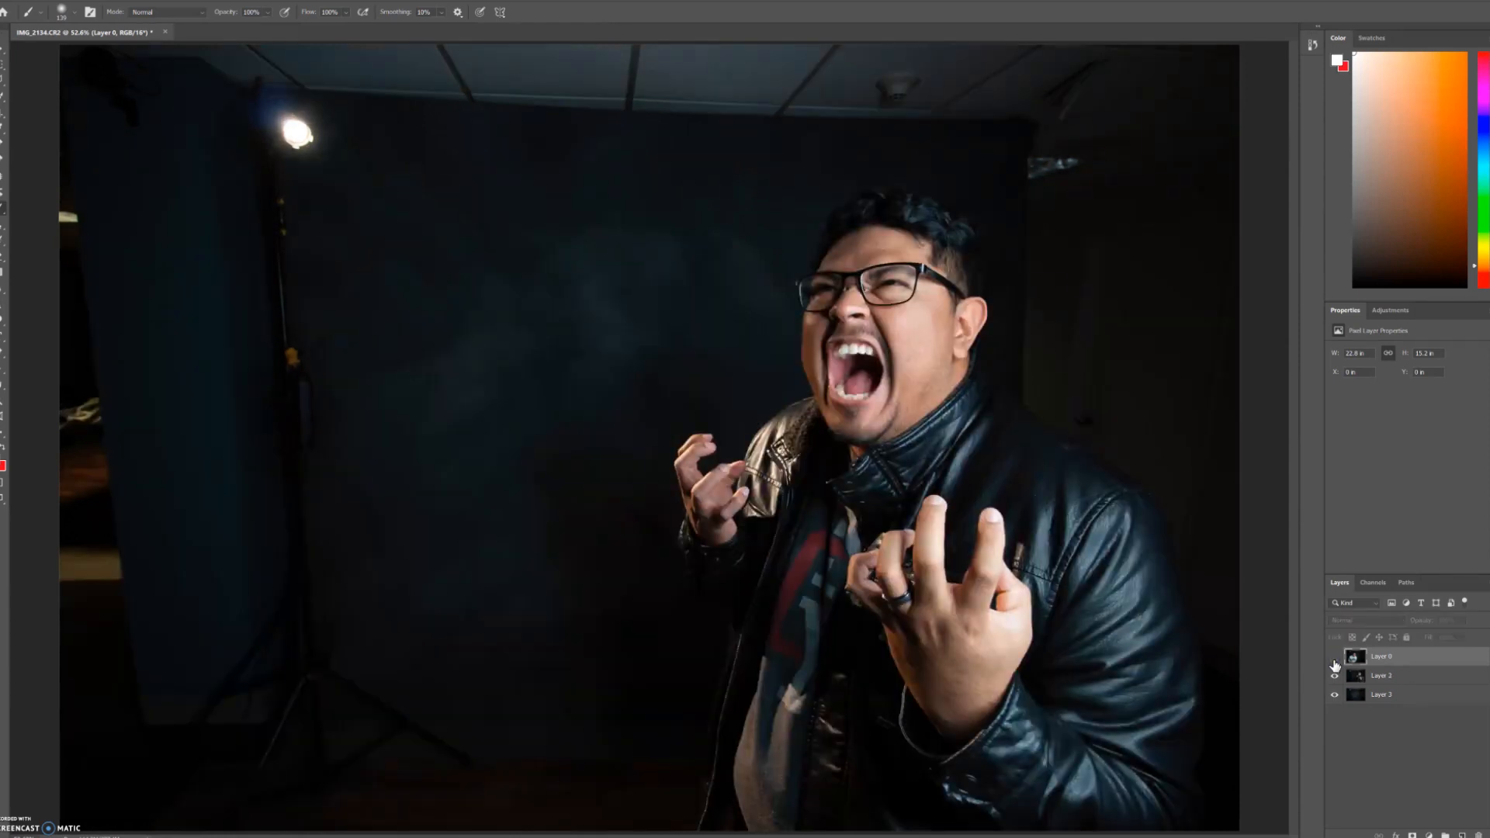
left_click(1335, 659)
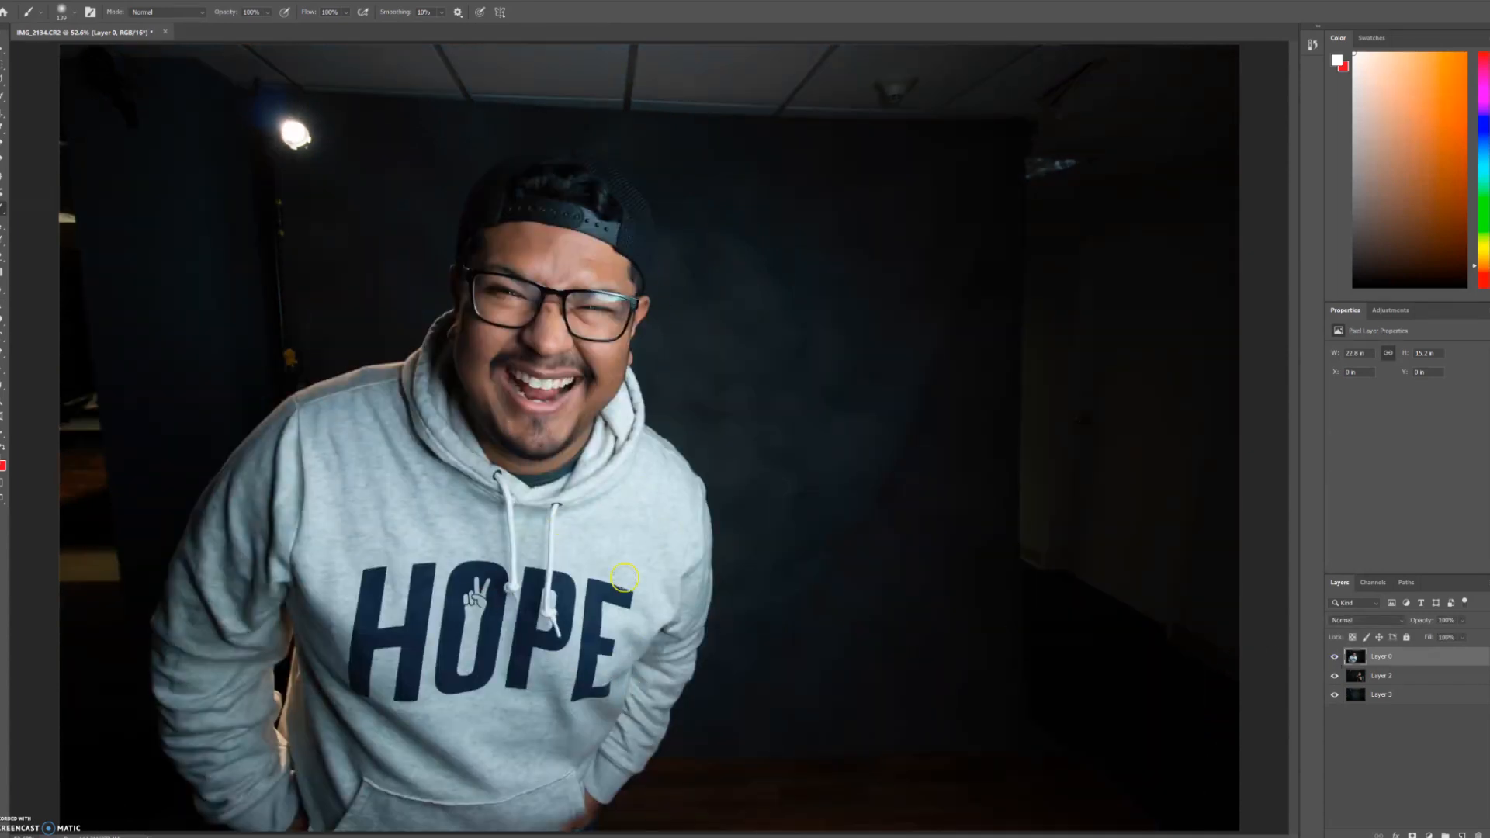
left_click(1336, 659)
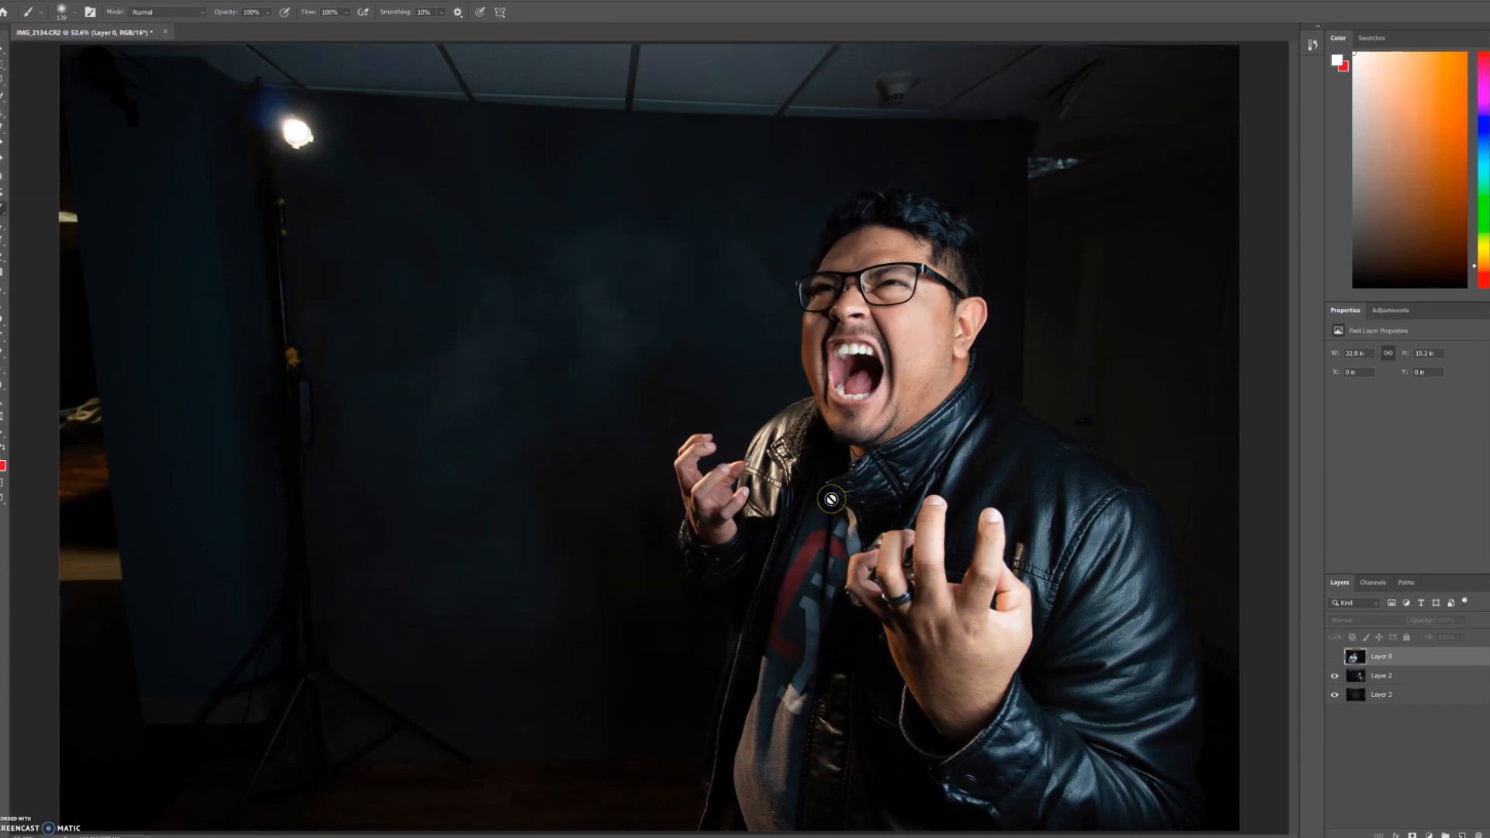
left_click(1335, 660)
left_click(1333, 661)
left_click(1333, 661)
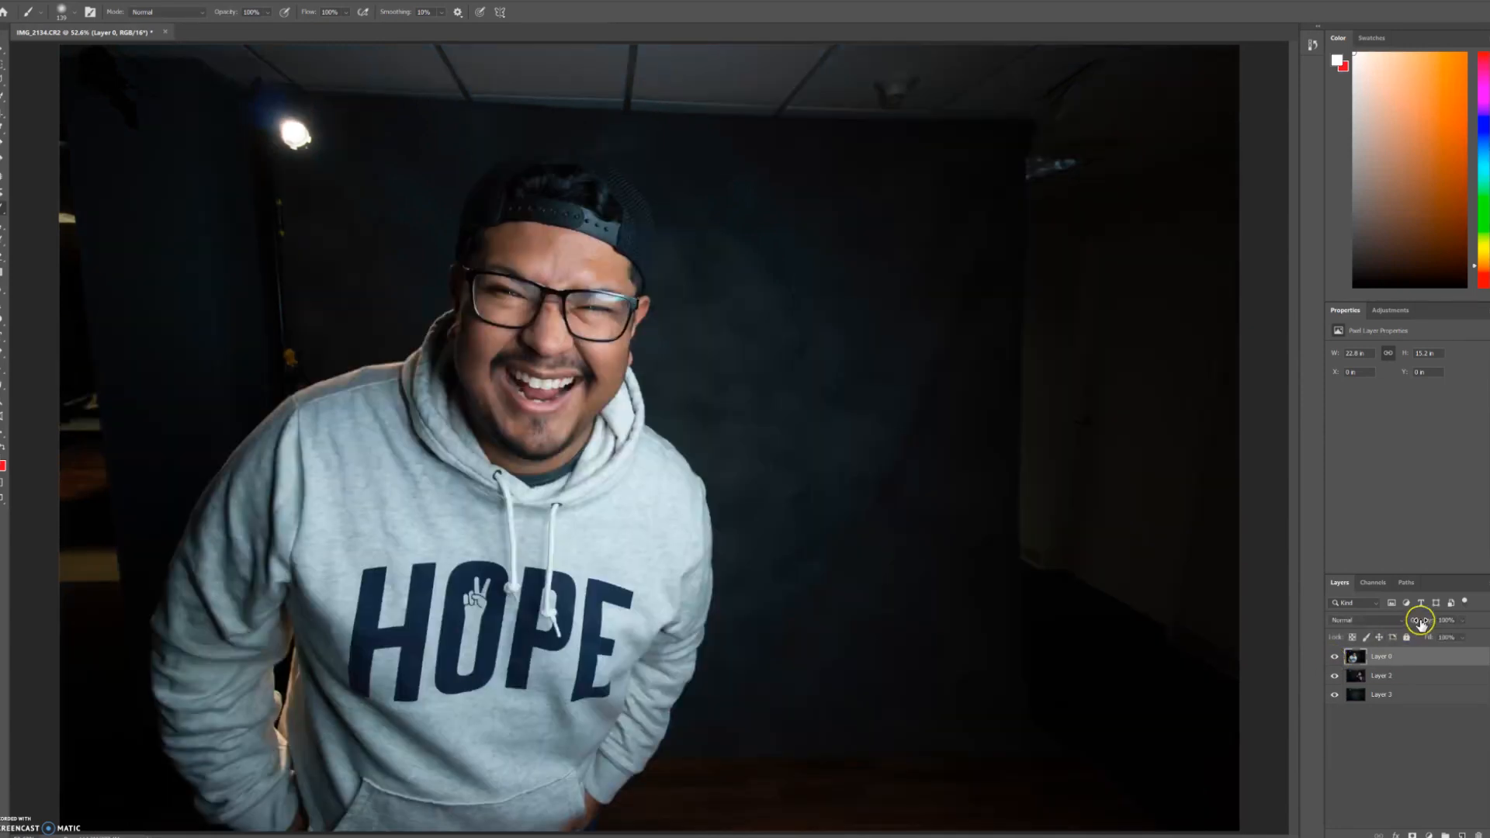
left_click_drag(1422, 625, 1404, 627)
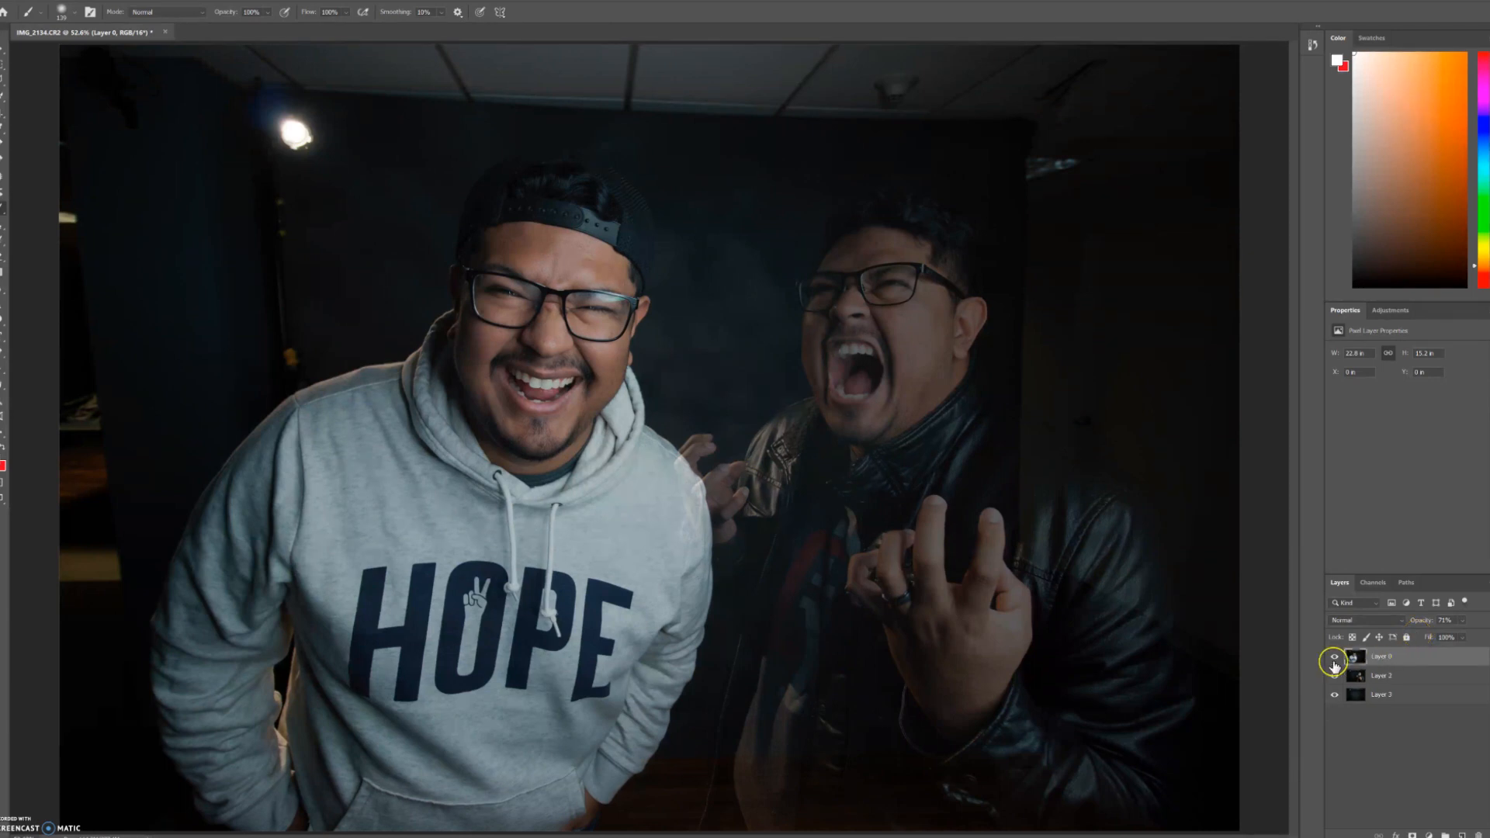
left_click_drag(1423, 630, 1479, 619)
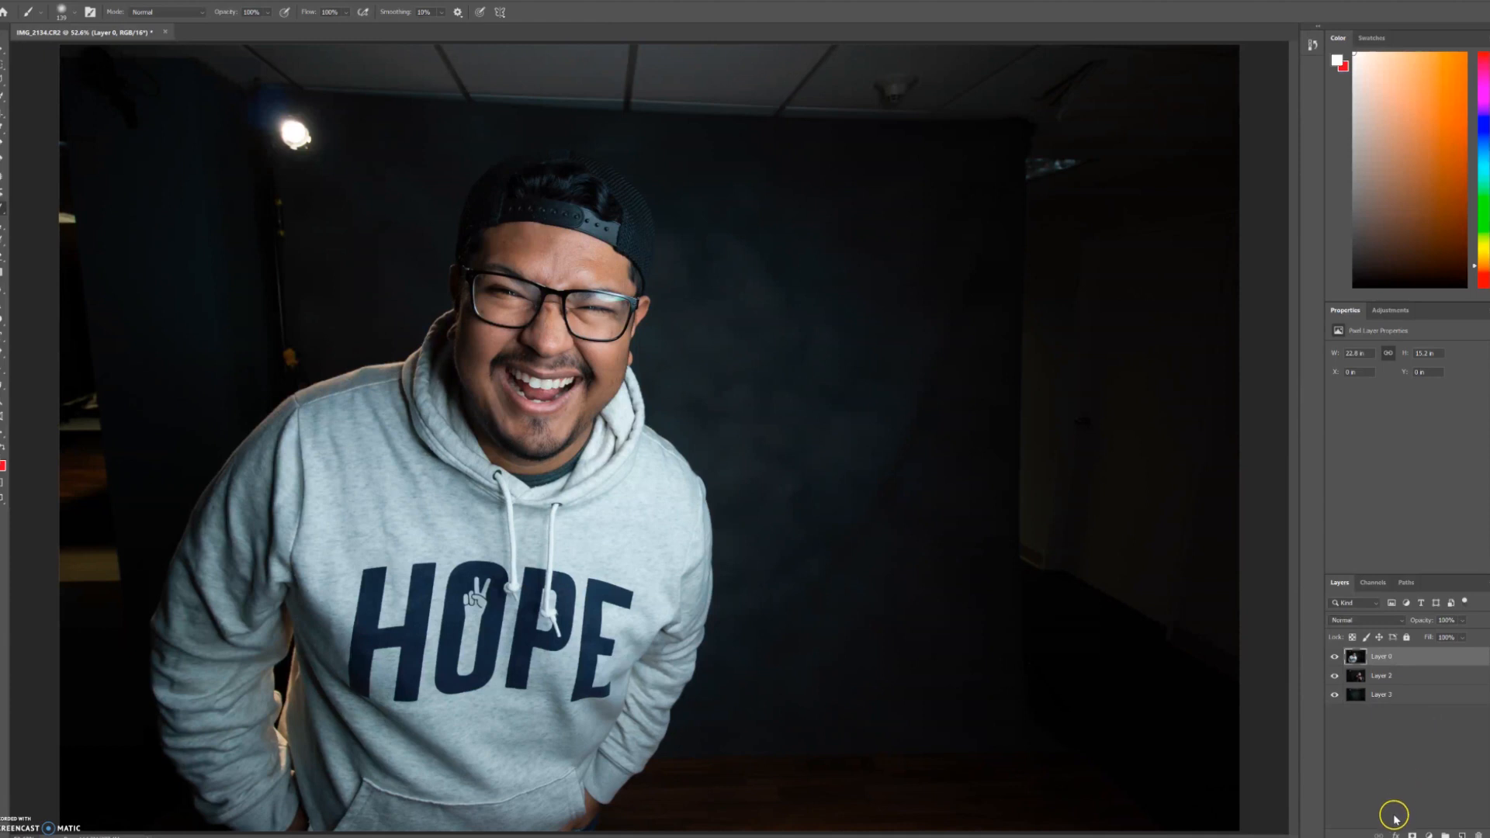
Step: Add a layer mask to Layer 0 and make an inverted Quick Selection from the hoodie man's arm, shoulder and face beside the empty backdrop
left_click(1412, 835)
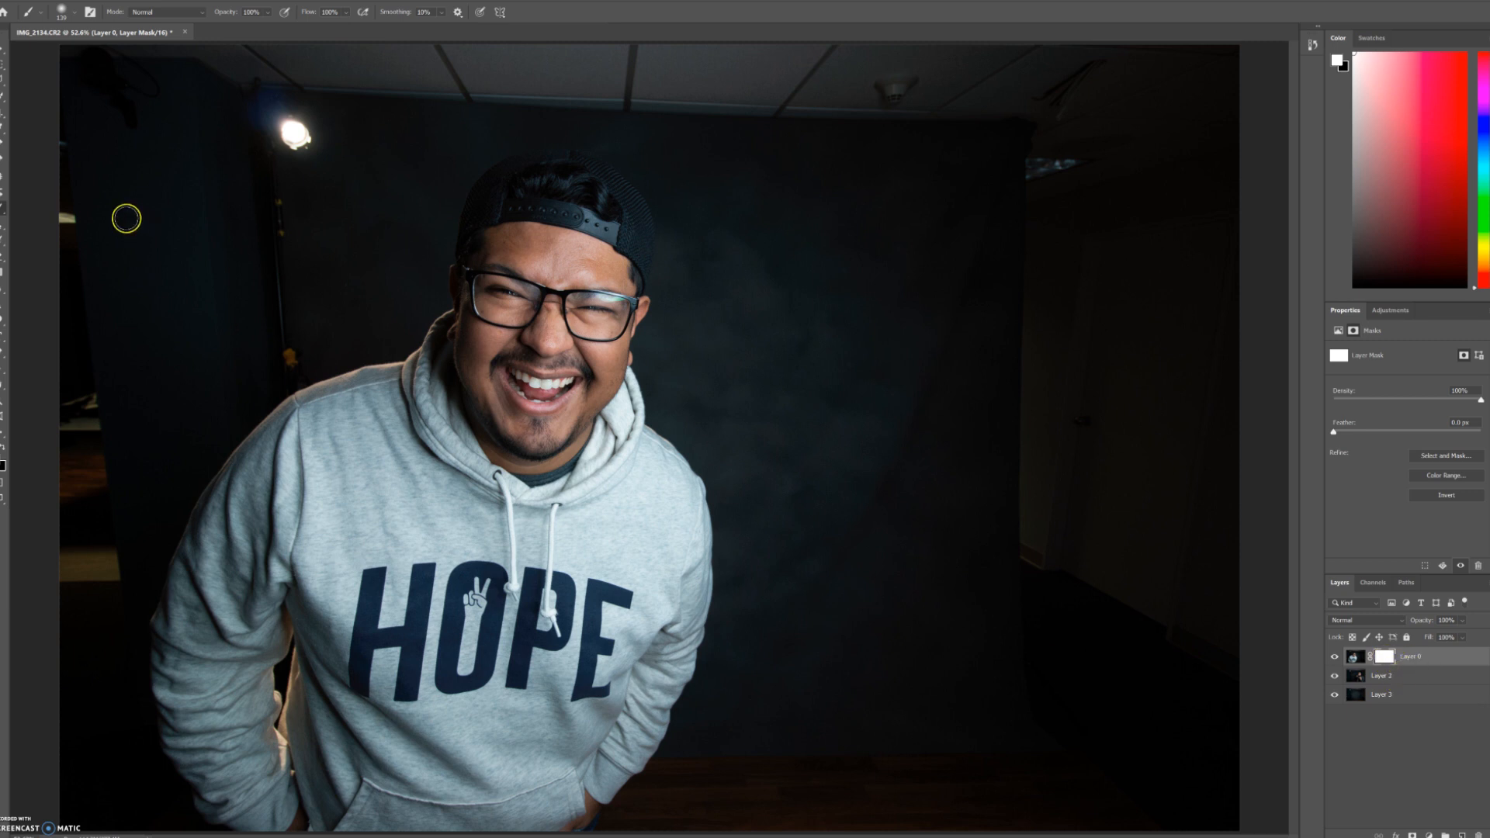
left_click(3, 95)
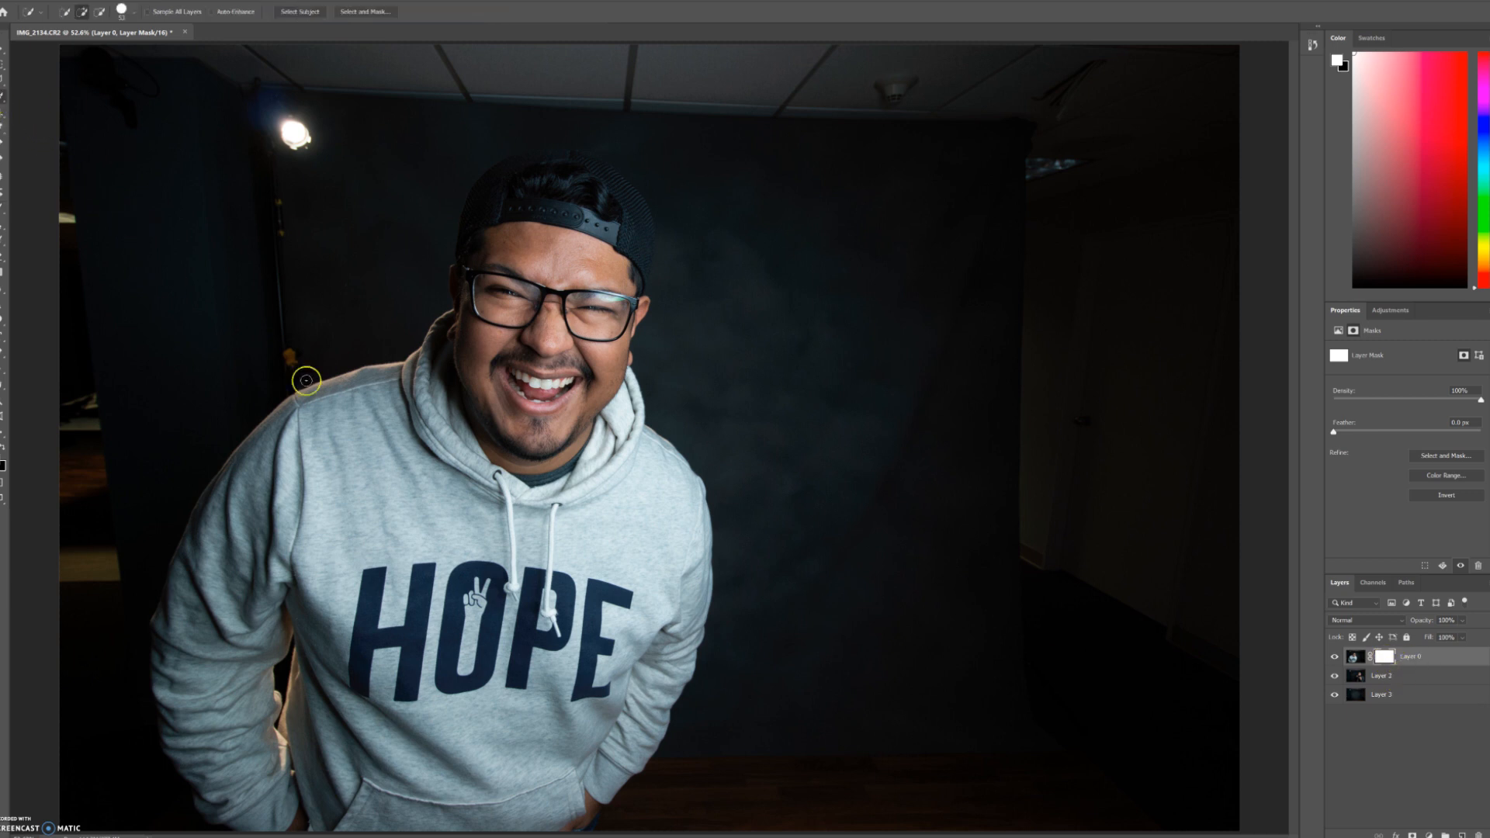
mouse_move(575, 829)
left_mouse_down()
mouse_move(597, 800)
mouse_move(589, 777)
mouse_move(638, 737)
mouse_move(693, 626)
mouse_move(702, 543)
left_mouse_up()
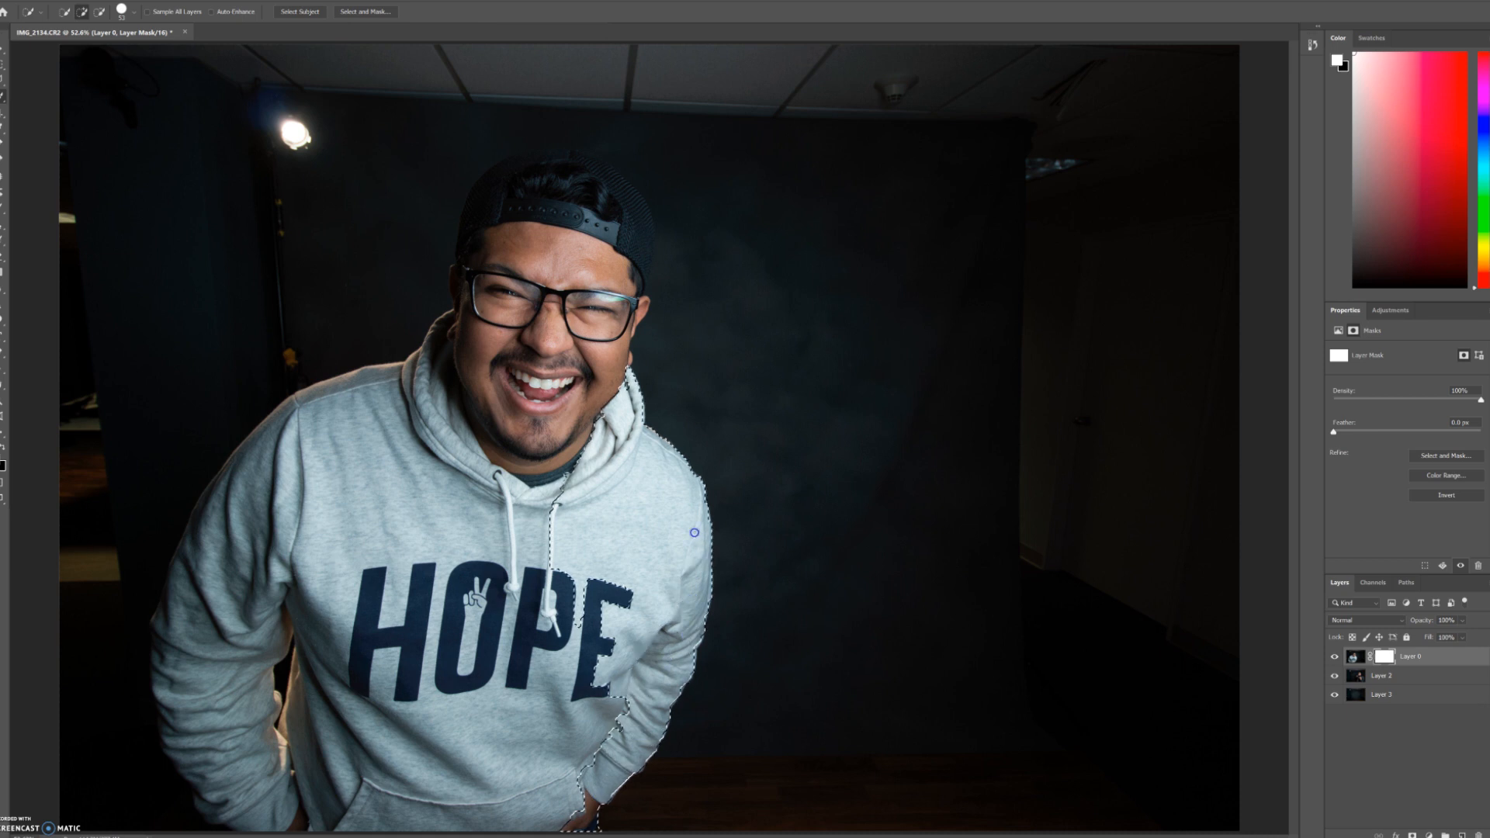
mouse_move(660, 476)
left_mouse_down()
mouse_move(607, 386)
mouse_move(621, 321)
left_mouse_up()
left_click_drag(636, 278, 617, 330)
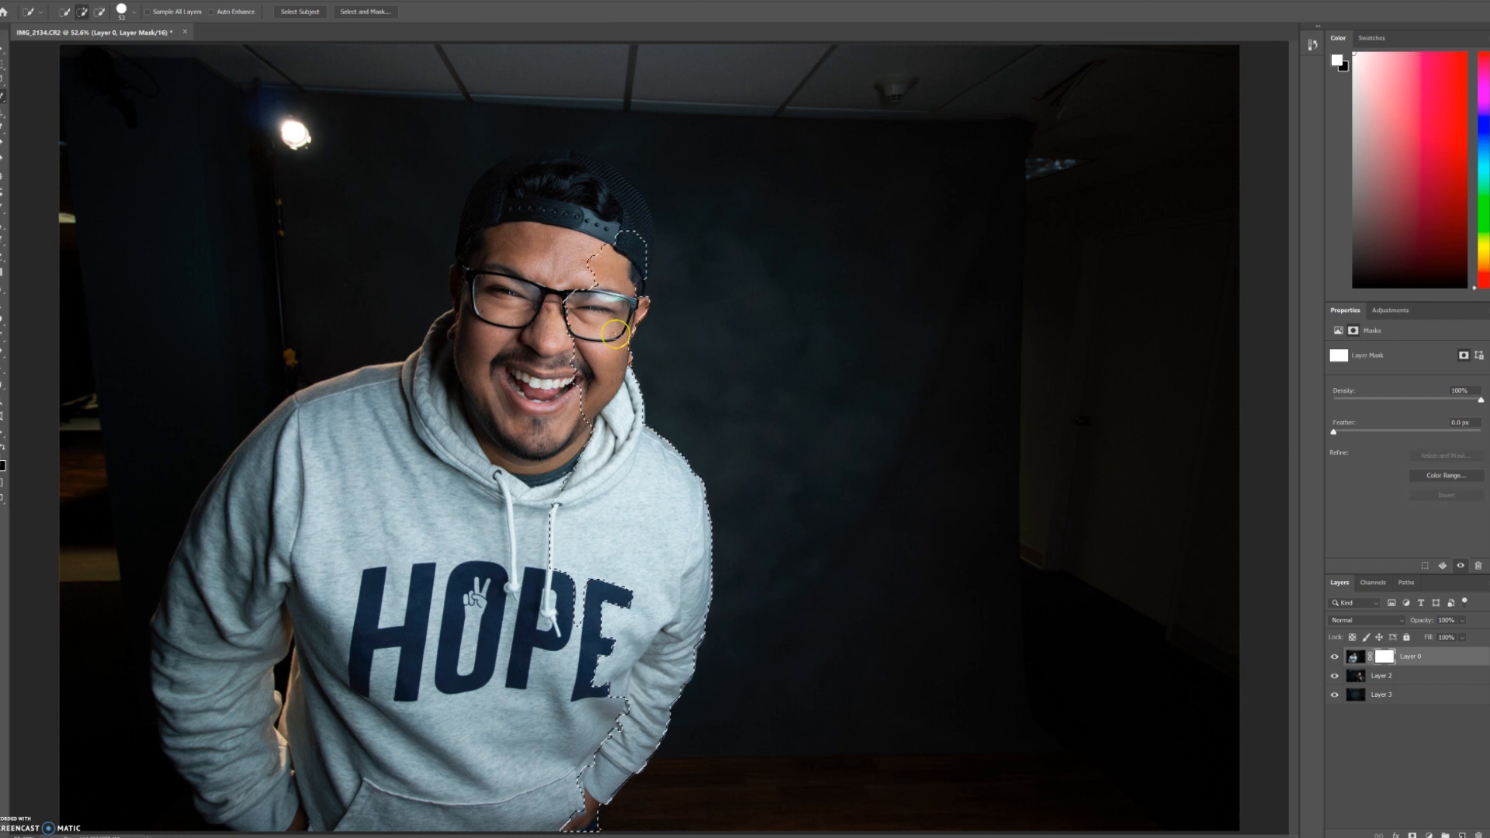
right_click(628, 552)
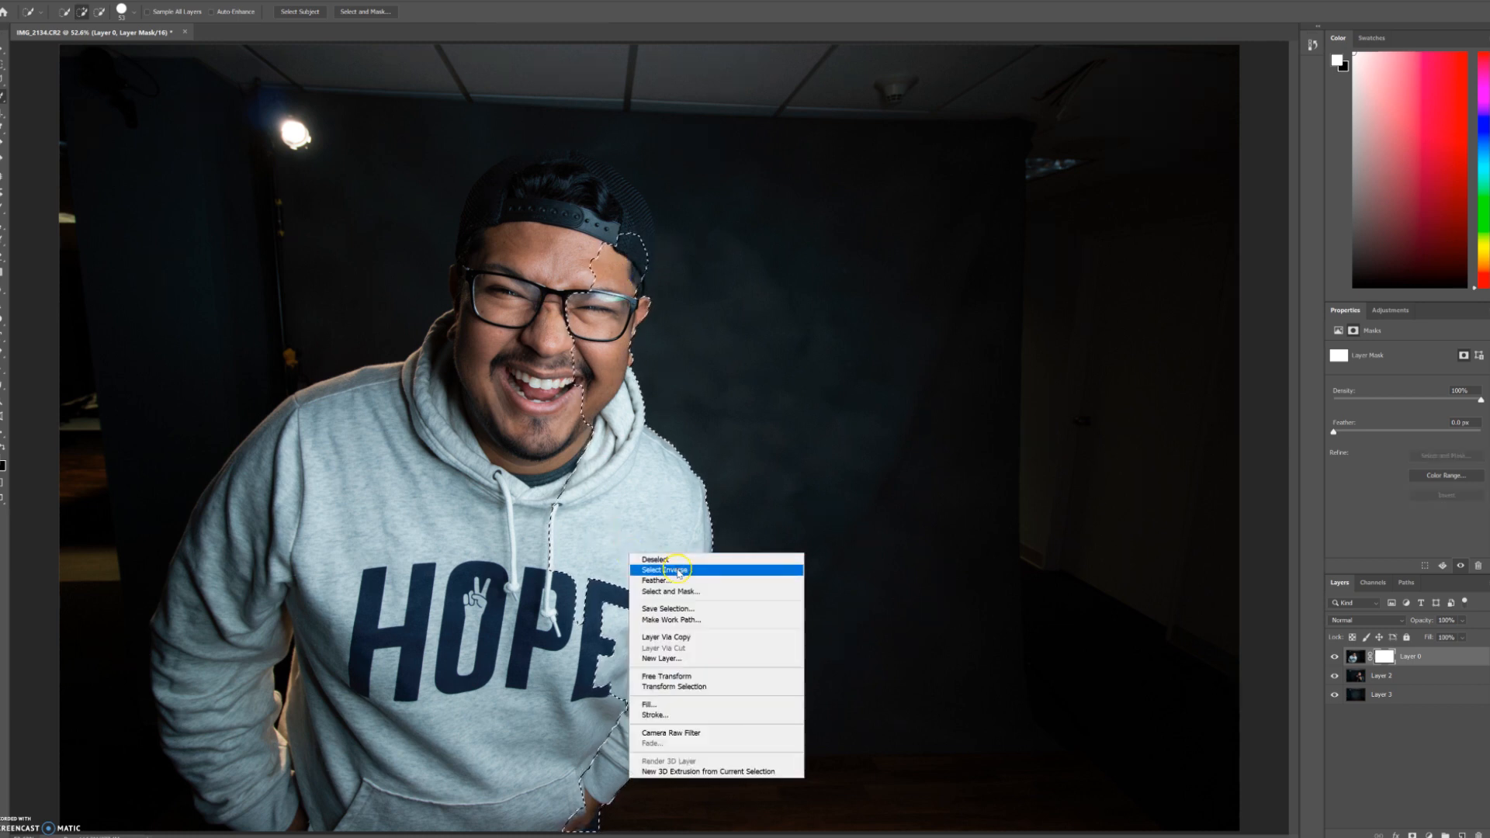
left_click(677, 572)
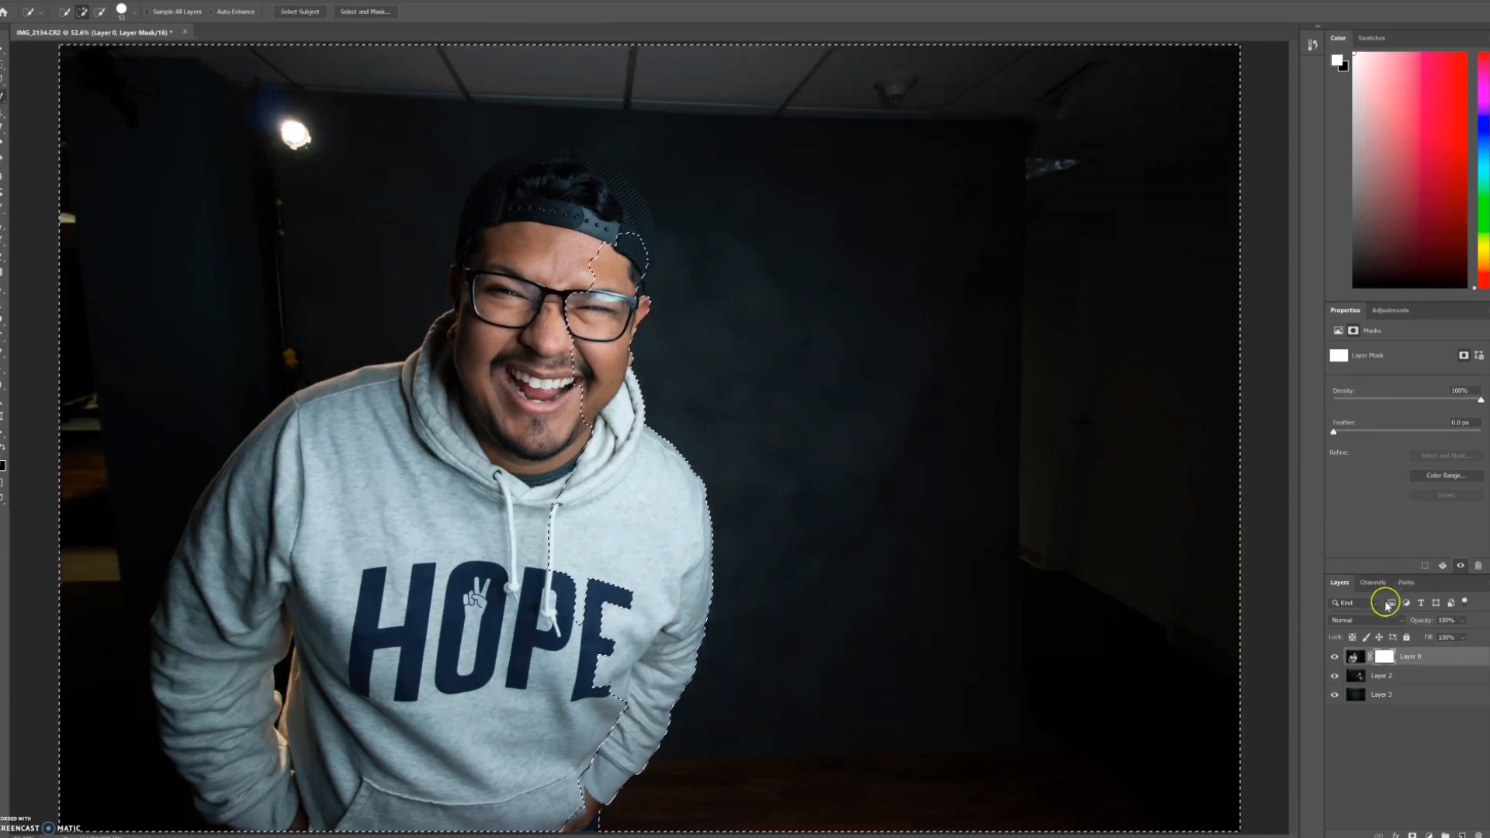
Step: Temporarily lower Layer 0's opacity to about 80% to preview the overlap with the photo beneath, and restore it to 100%
left_click_drag(1417, 626, 1411, 630)
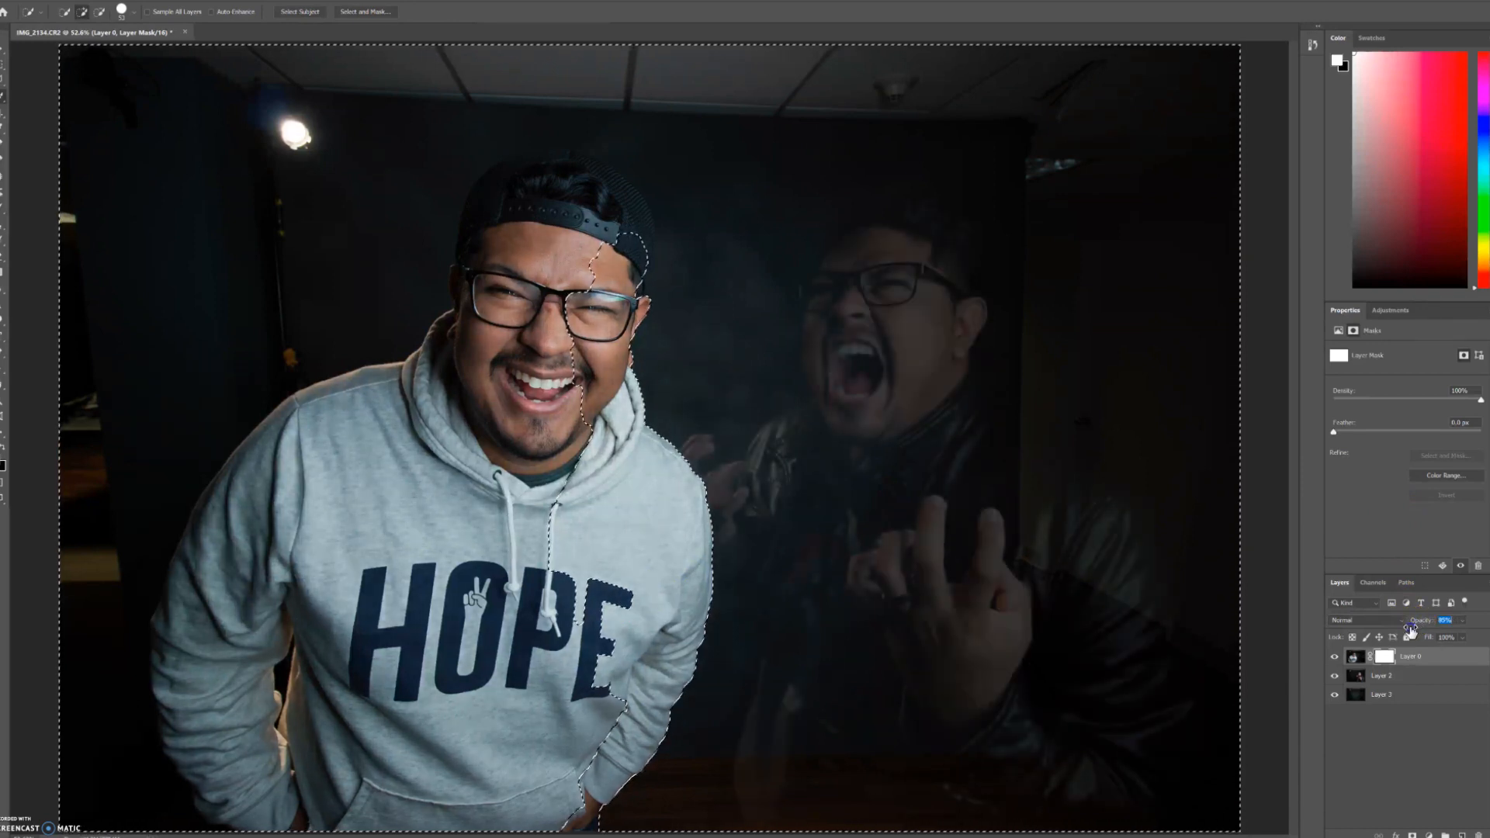
left_click_drag(1407, 630, 1405, 631)
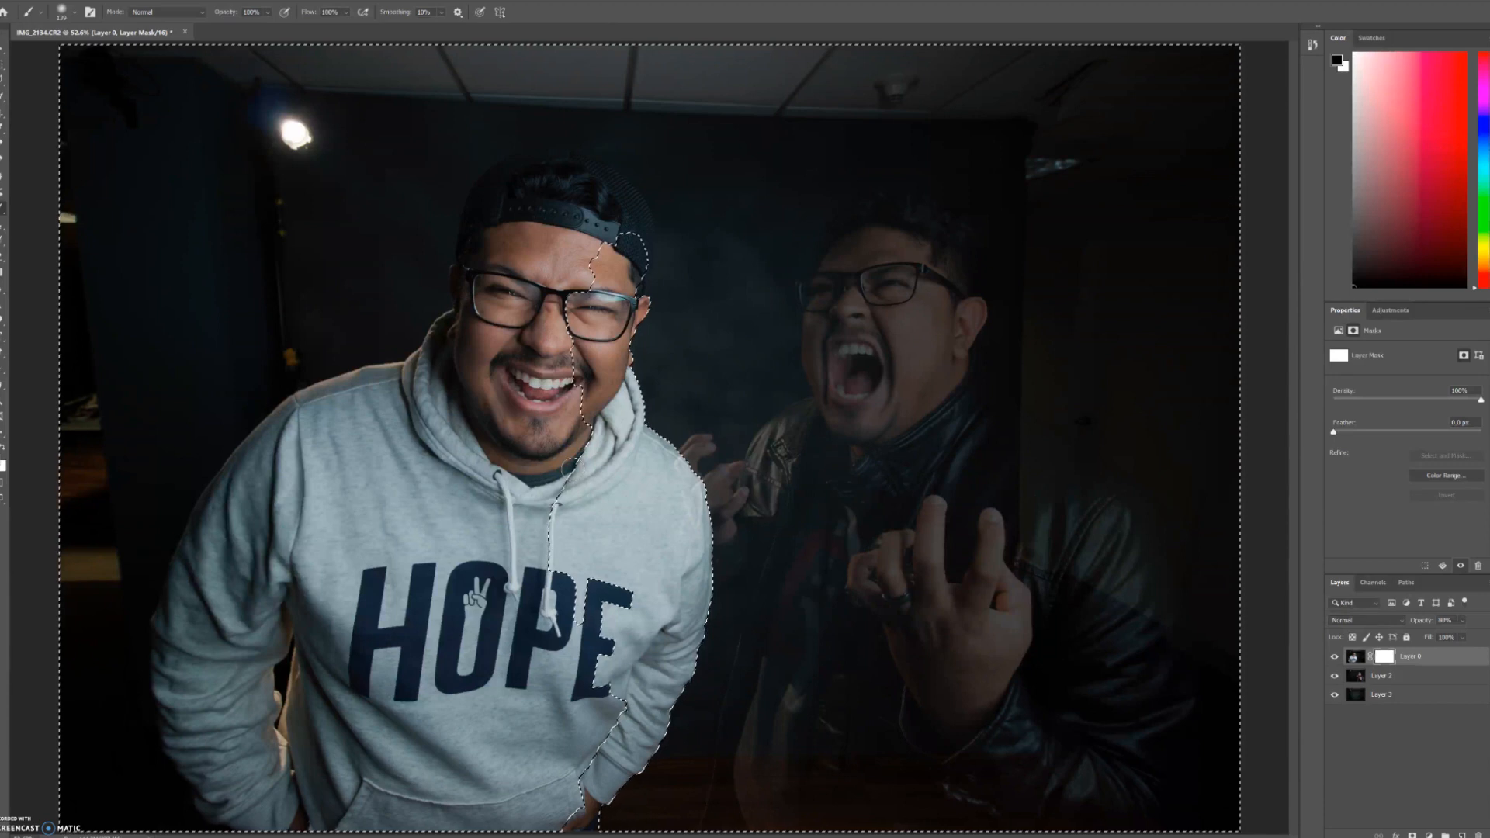
key("x")
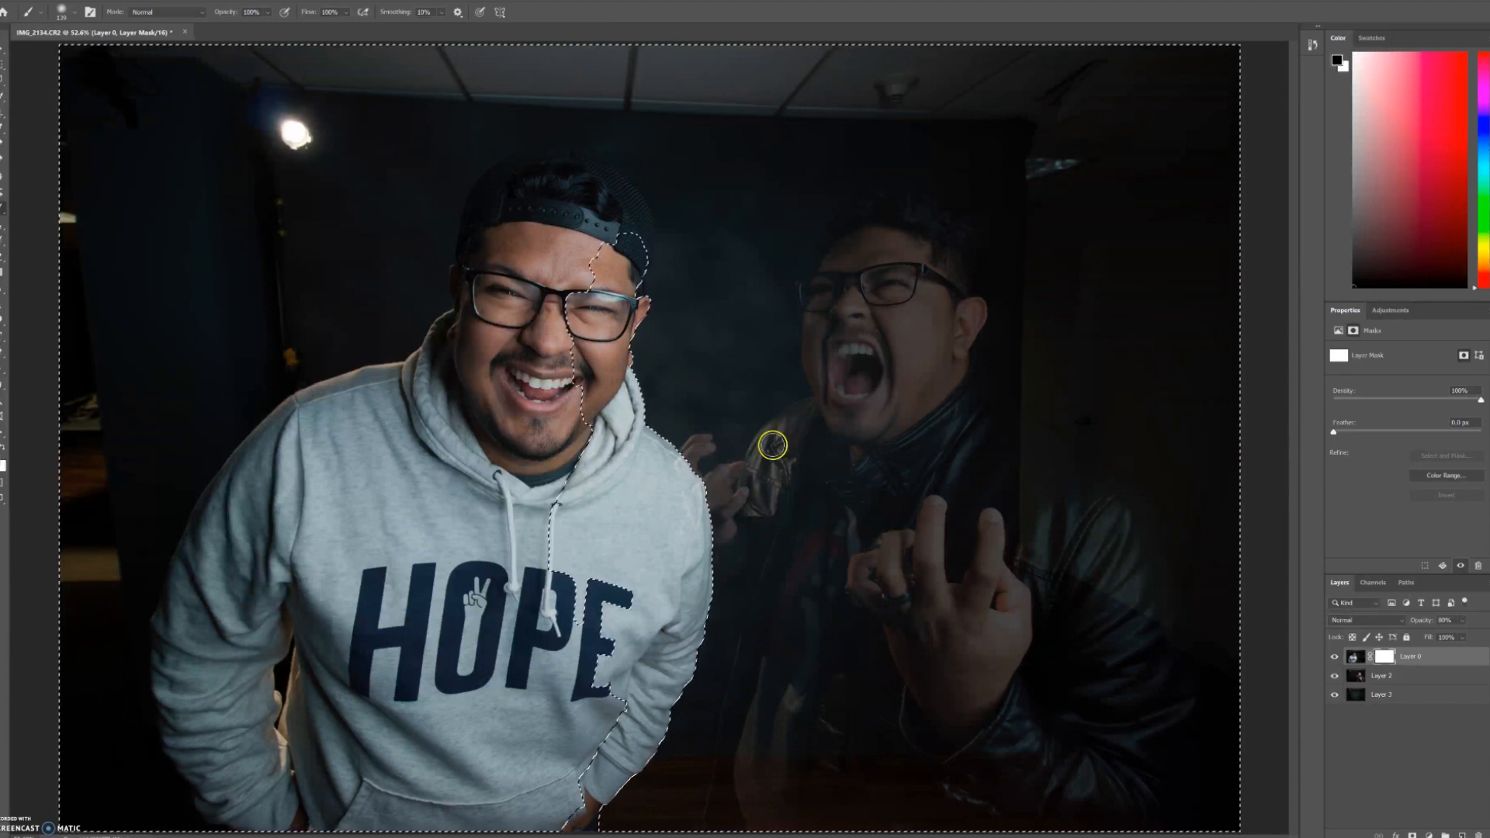
key("x")
left_click(577, 478)
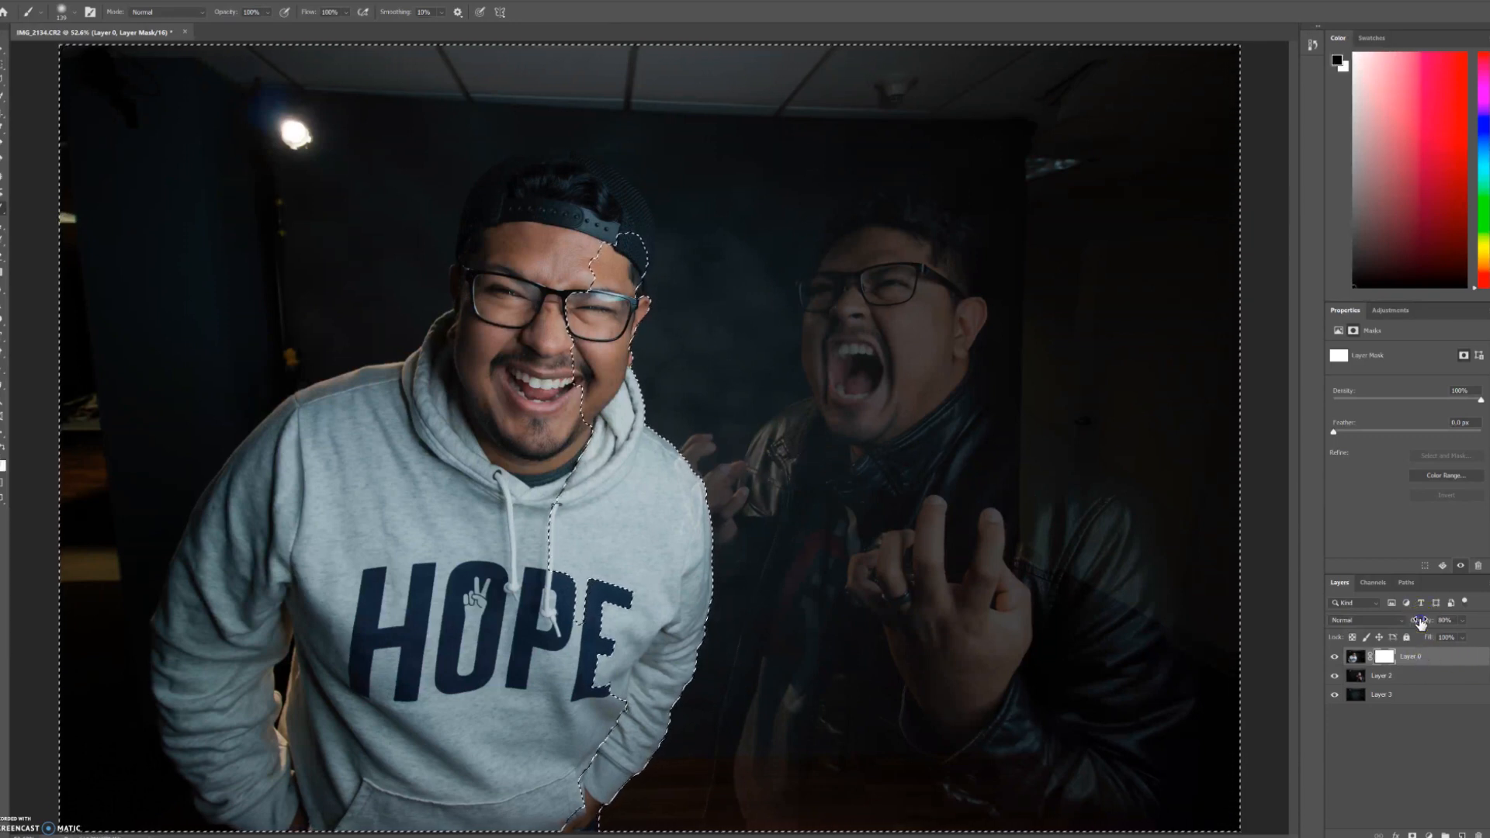
left_click_drag(1453, 623, 1458, 625)
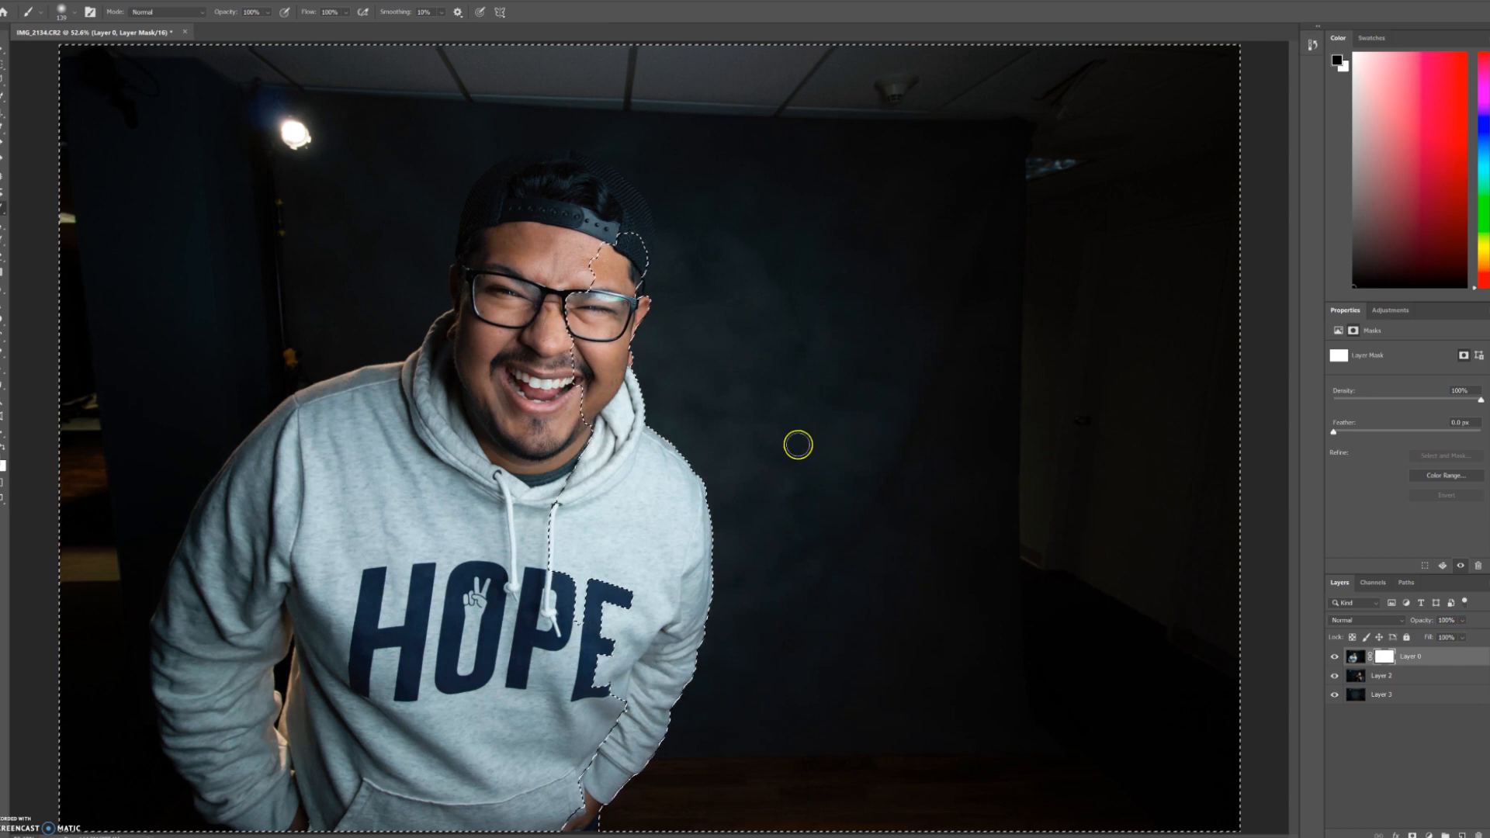
Step: Try a black brush stroke on Layer 0's mask over the empty backdrop, and paint it back with a larger white brush
left_click_drag(815, 233, 987, 633)
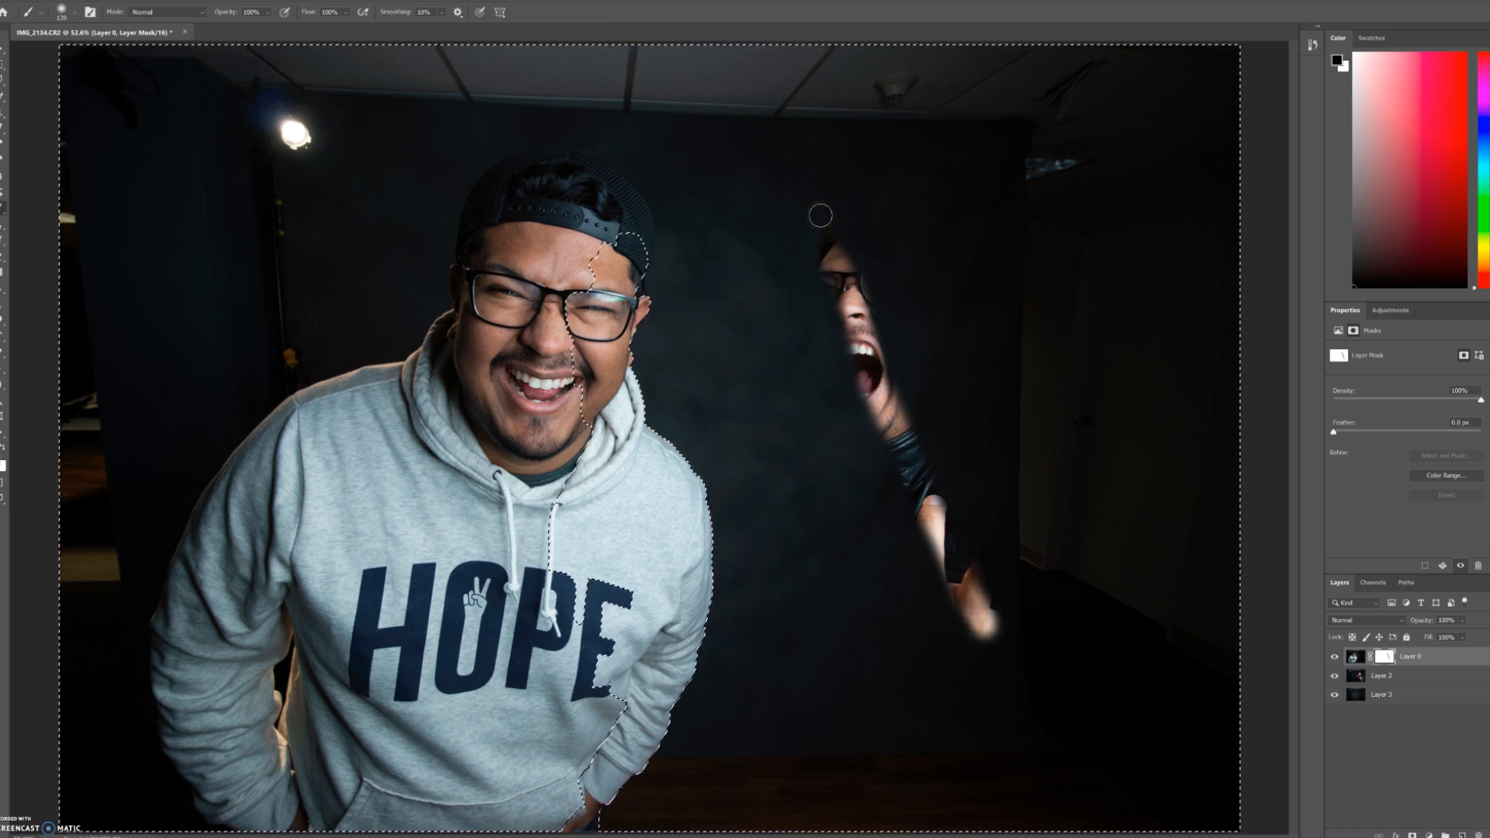
mouse_move(820, 215)
left_mouse_down()
mouse_move(832, 286)
mouse_move(931, 527)
mouse_move(1015, 645)
mouse_move(972, 608)
mouse_move(978, 639)
mouse_move(935, 616)
mouse_move(959, 592)
left_mouse_up()
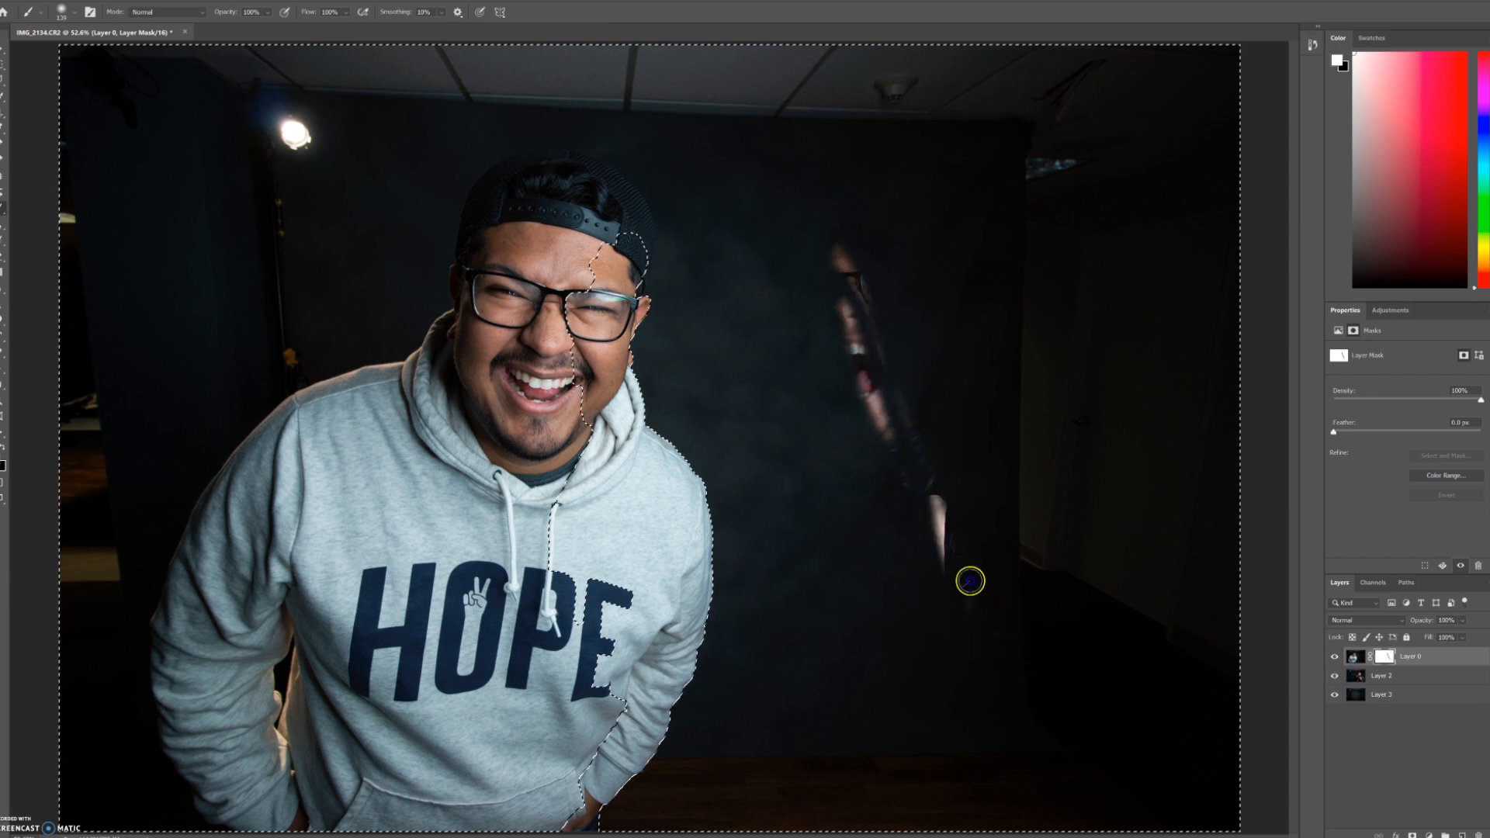
right_click(946, 547)
left_click_drag(968, 520, 1057, 522)
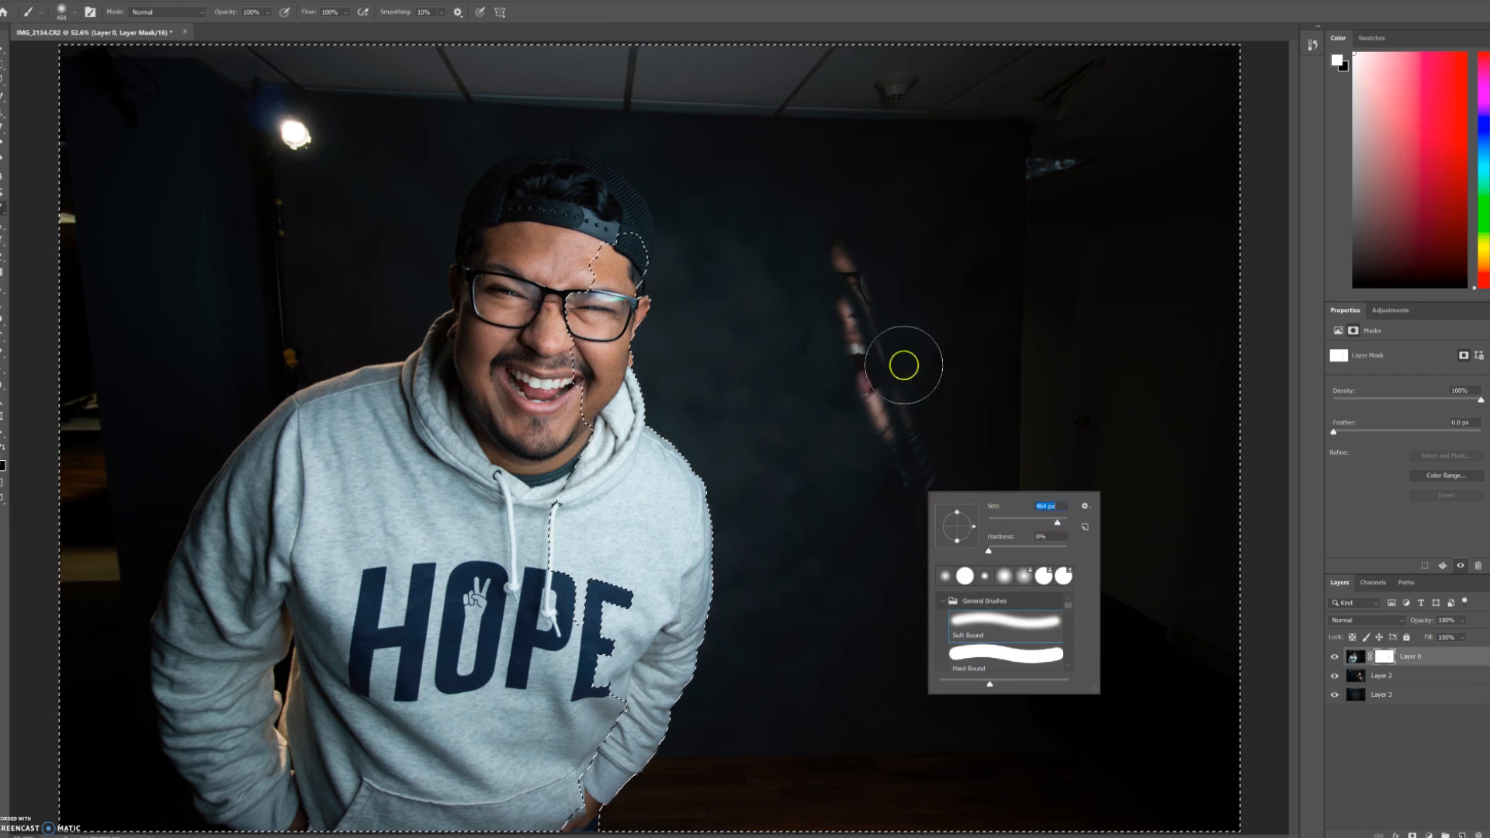
mouse_move(846, 230)
left_mouse_down()
mouse_move(844, 358)
mouse_move(967, 595)
mouse_move(928, 372)
mouse_move(880, 254)
left_mouse_up()
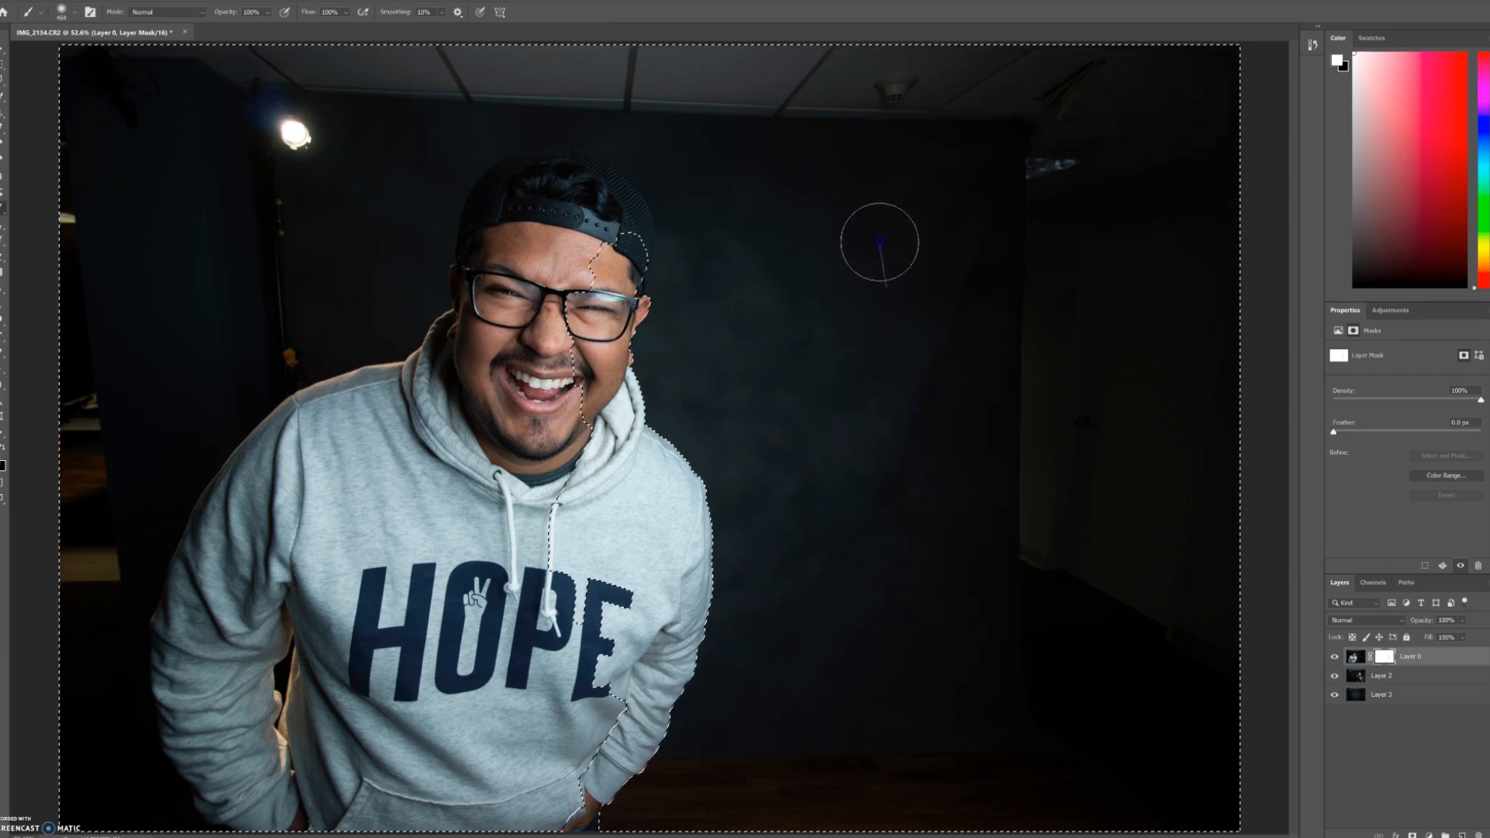
Step: With Layer 0 at about 78% opacity, paint black on its mask to reveal the man in the leather jacket
key("x")
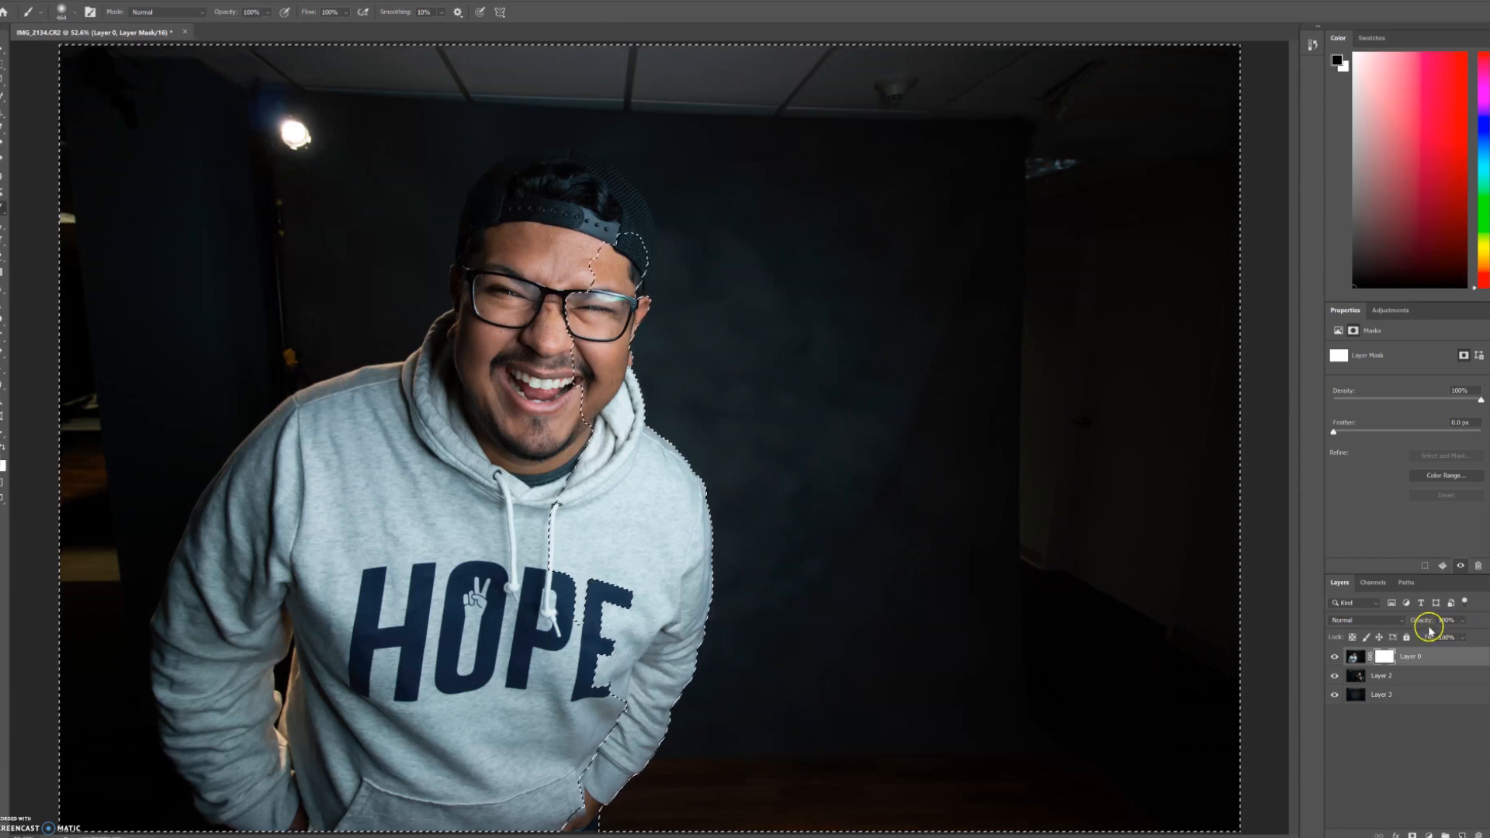
left_click_drag(1429, 621, 1418, 625)
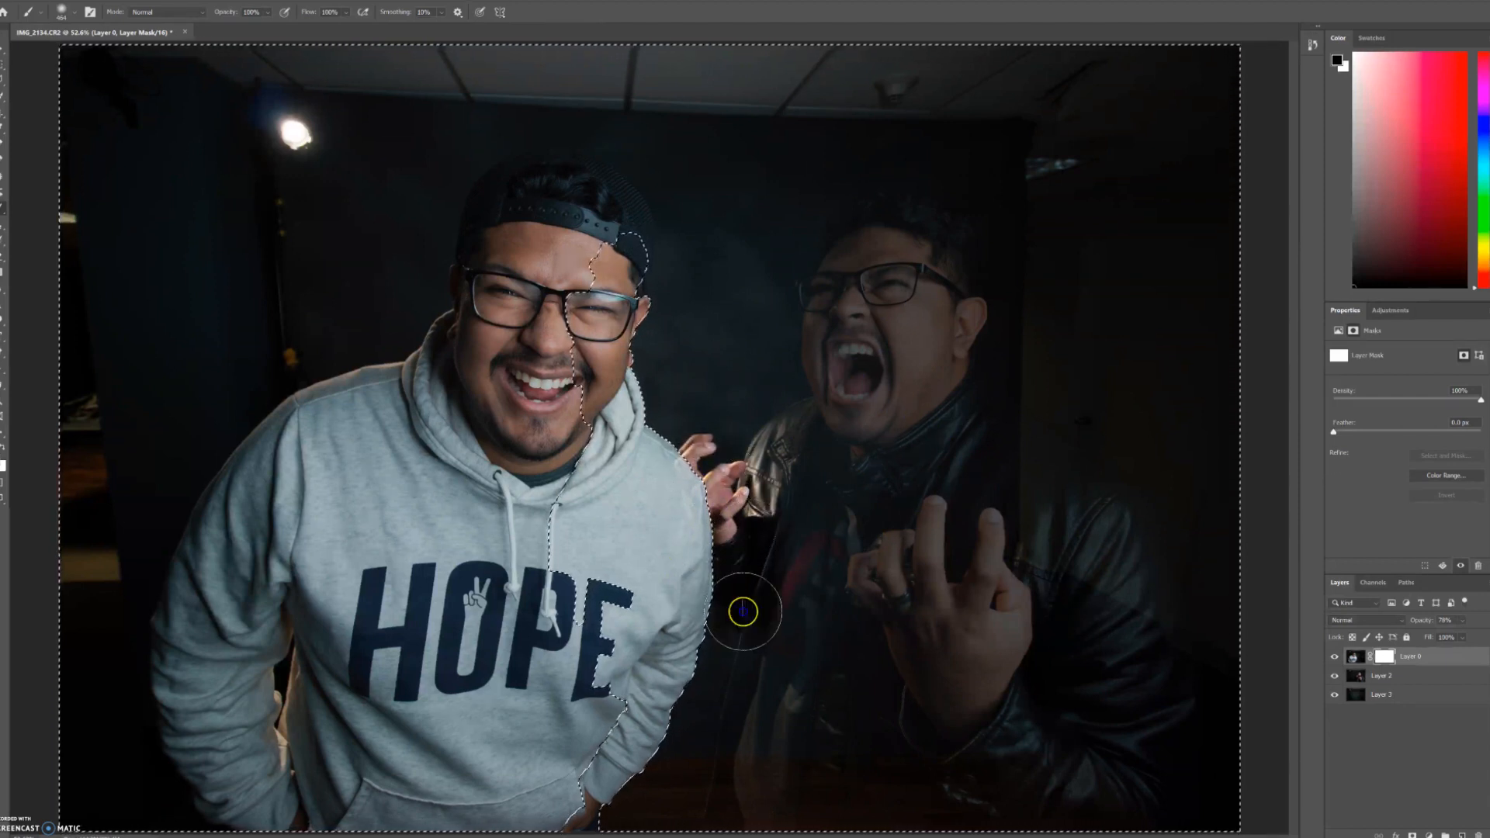
mouse_move(741, 607)
left_mouse_down()
mouse_move(742, 753)
mouse_move(753, 694)
mouse_move(690, 823)
mouse_move(704, 715)
left_mouse_up()
left_click(646, 816)
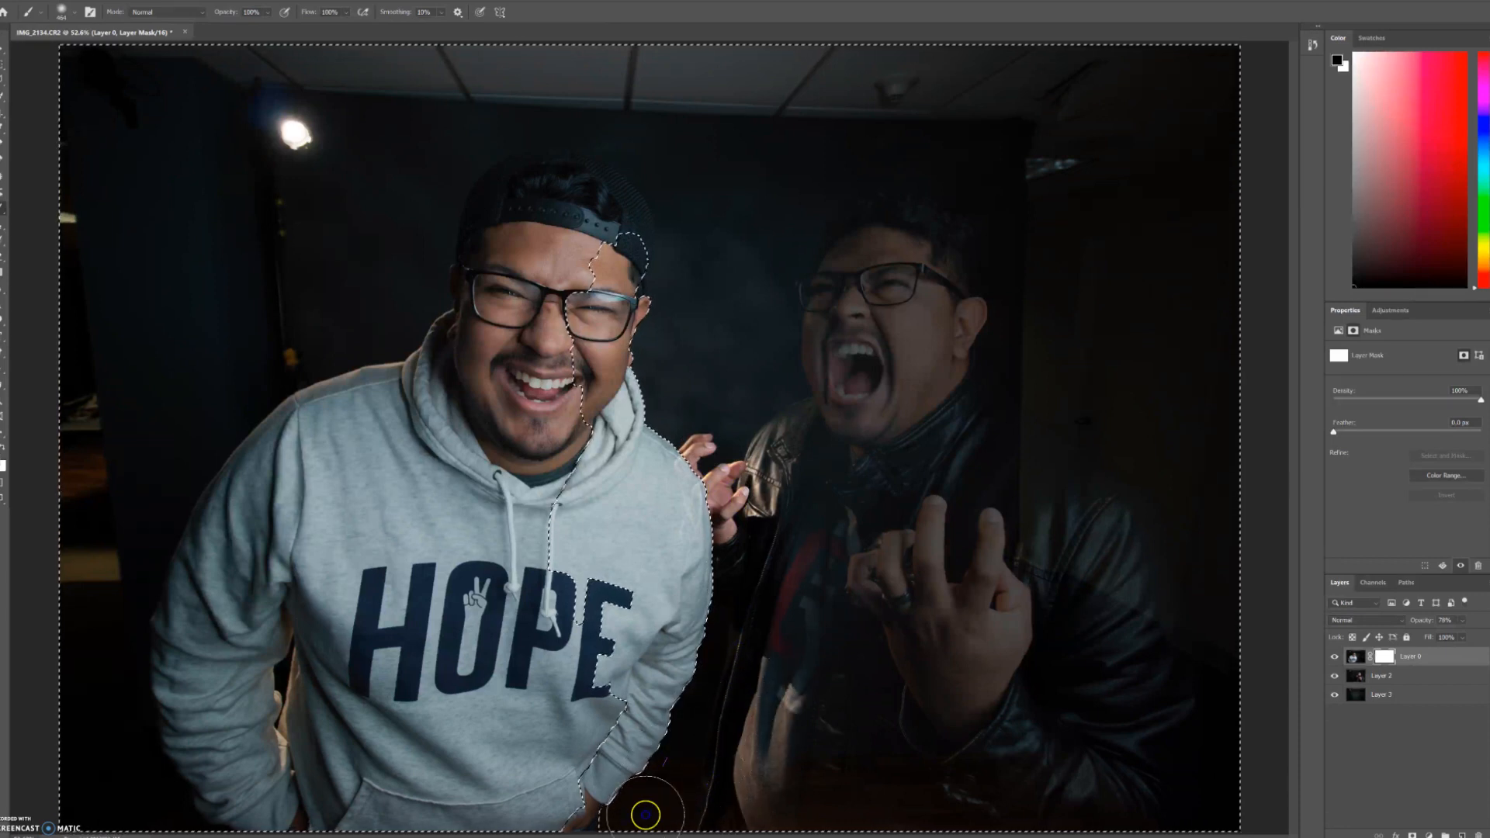
mouse_move(657, 797)
left_mouse_down()
mouse_move(694, 759)
mouse_move(746, 602)
mouse_move(750, 808)
mouse_move(775, 714)
mouse_move(853, 585)
mouse_move(829, 796)
mouse_move(899, 638)
mouse_move(915, 753)
mouse_move(935, 656)
mouse_move(929, 833)
mouse_move(976, 808)
mouse_move(996, 657)
mouse_move(1002, 788)
mouse_move(1055, 814)
mouse_move(1078, 687)
mouse_move(1101, 795)
mouse_move(1126, 715)
mouse_move(1174, 793)
mouse_move(1165, 680)
mouse_move(1179, 780)
mouse_move(1189, 708)
mouse_move(1195, 752)
left_mouse_up()
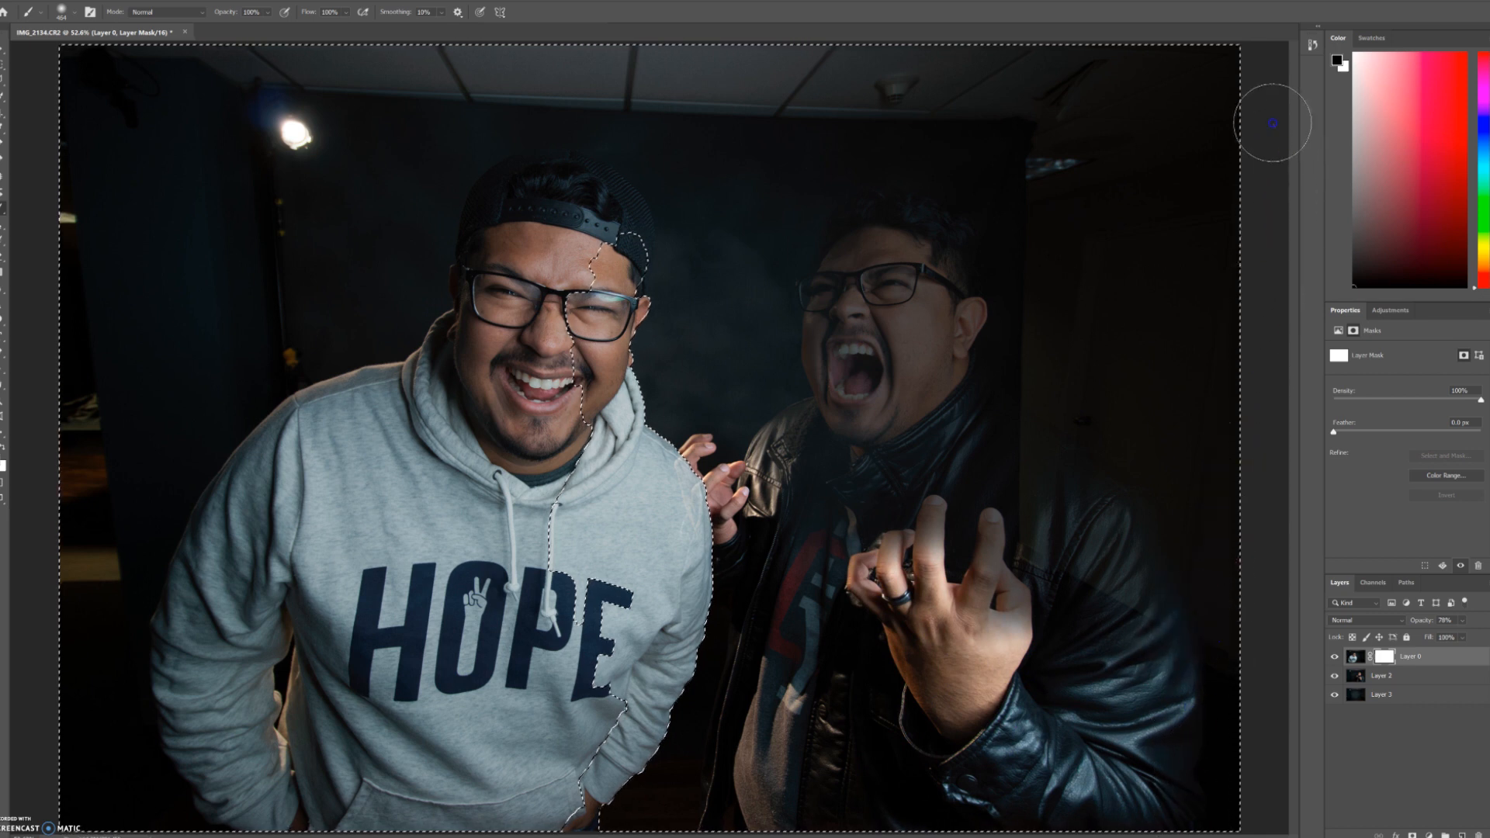
mouse_move(1242, 74)
left_mouse_down()
mouse_move(1211, 56)
mouse_move(1137, 385)
mouse_move(1137, 556)
mouse_move(1176, 204)
mouse_move(1172, 522)
mouse_move(1201, 99)
mouse_move(1131, 522)
mouse_move(1097, 180)
mouse_move(1078, 356)
mouse_move(1096, 608)
mouse_move(1095, 226)
mouse_move(995, 664)
mouse_move(1029, 280)
mouse_move(939, 451)
mouse_move(890, 638)
mouse_move(888, 531)
mouse_move(843, 566)
left_mouse_up()
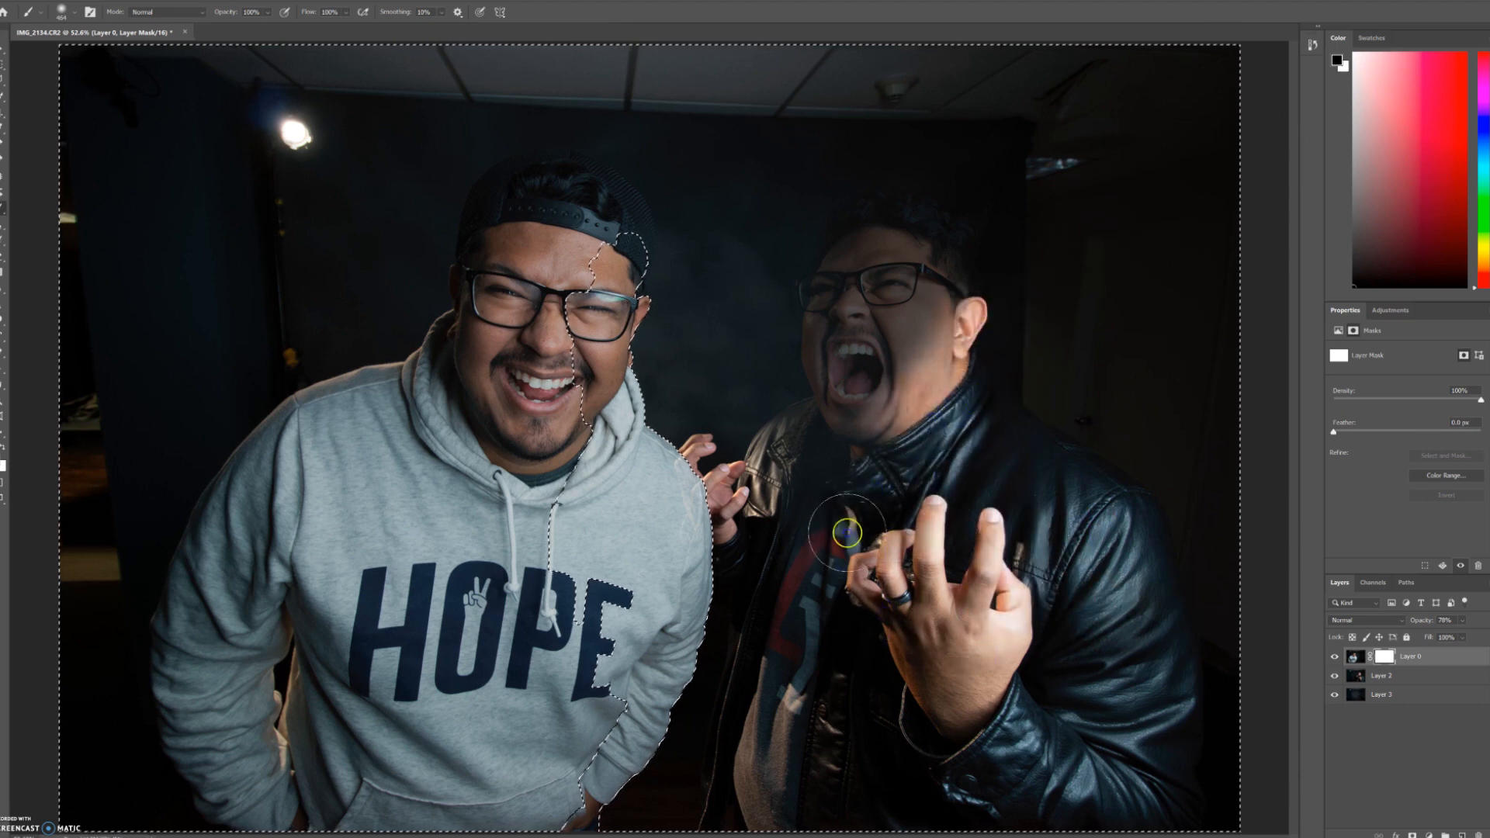
mouse_move(852, 501)
left_mouse_down()
mouse_move(823, 476)
mouse_move(836, 470)
mouse_move(826, 440)
mouse_move(808, 449)
mouse_move(894, 397)
mouse_move(901, 365)
mouse_move(860, 362)
mouse_move(849, 288)
mouse_move(884, 236)
mouse_move(874, 249)
mouse_move(939, 258)
mouse_move(933, 326)
left_mouse_up()
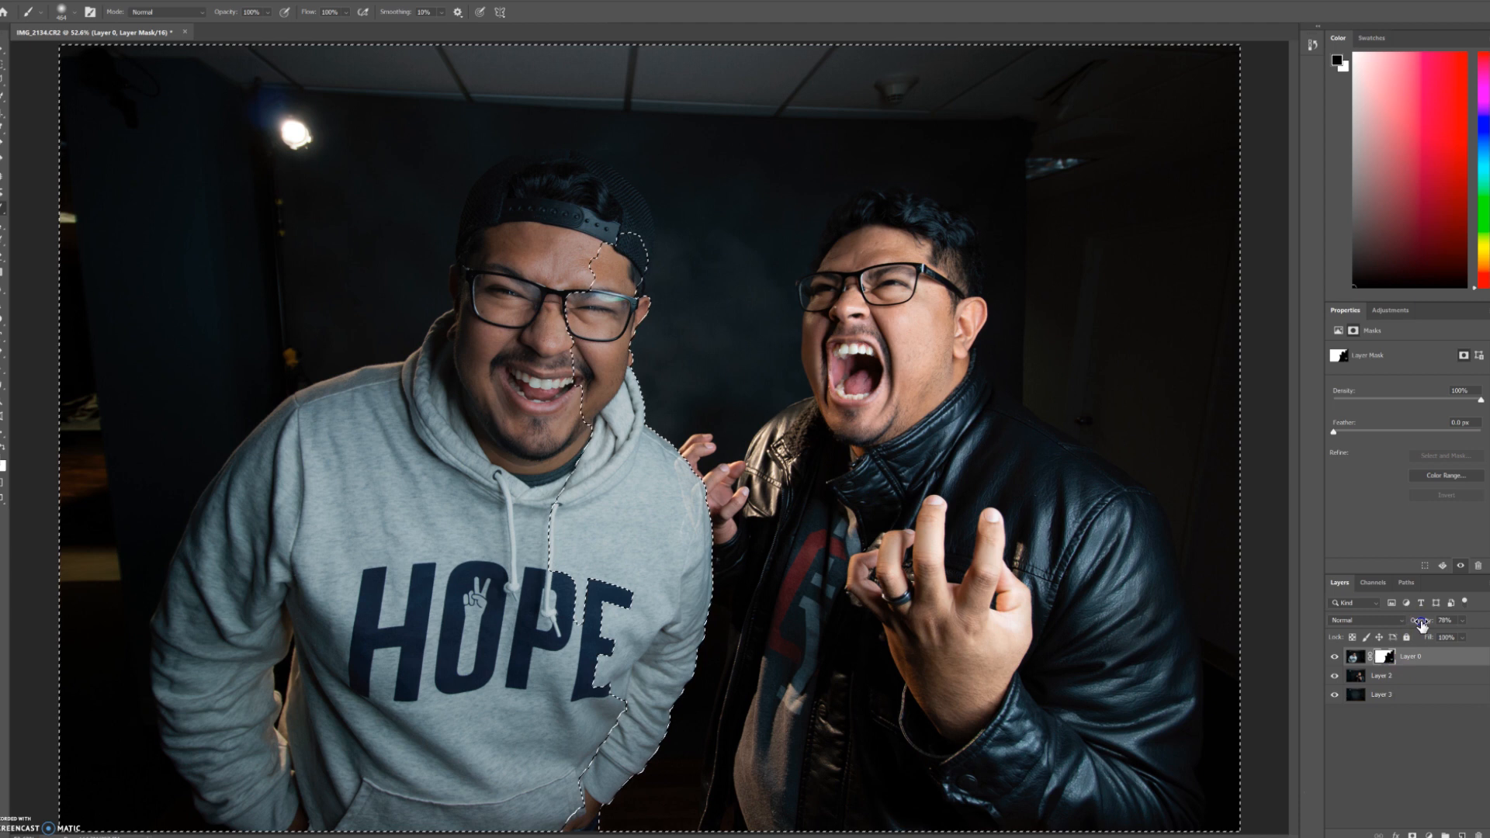
Step: Restore Layer 0's opacity to 100% and remove the active selection
left_click_drag(1451, 621, 1473, 623)
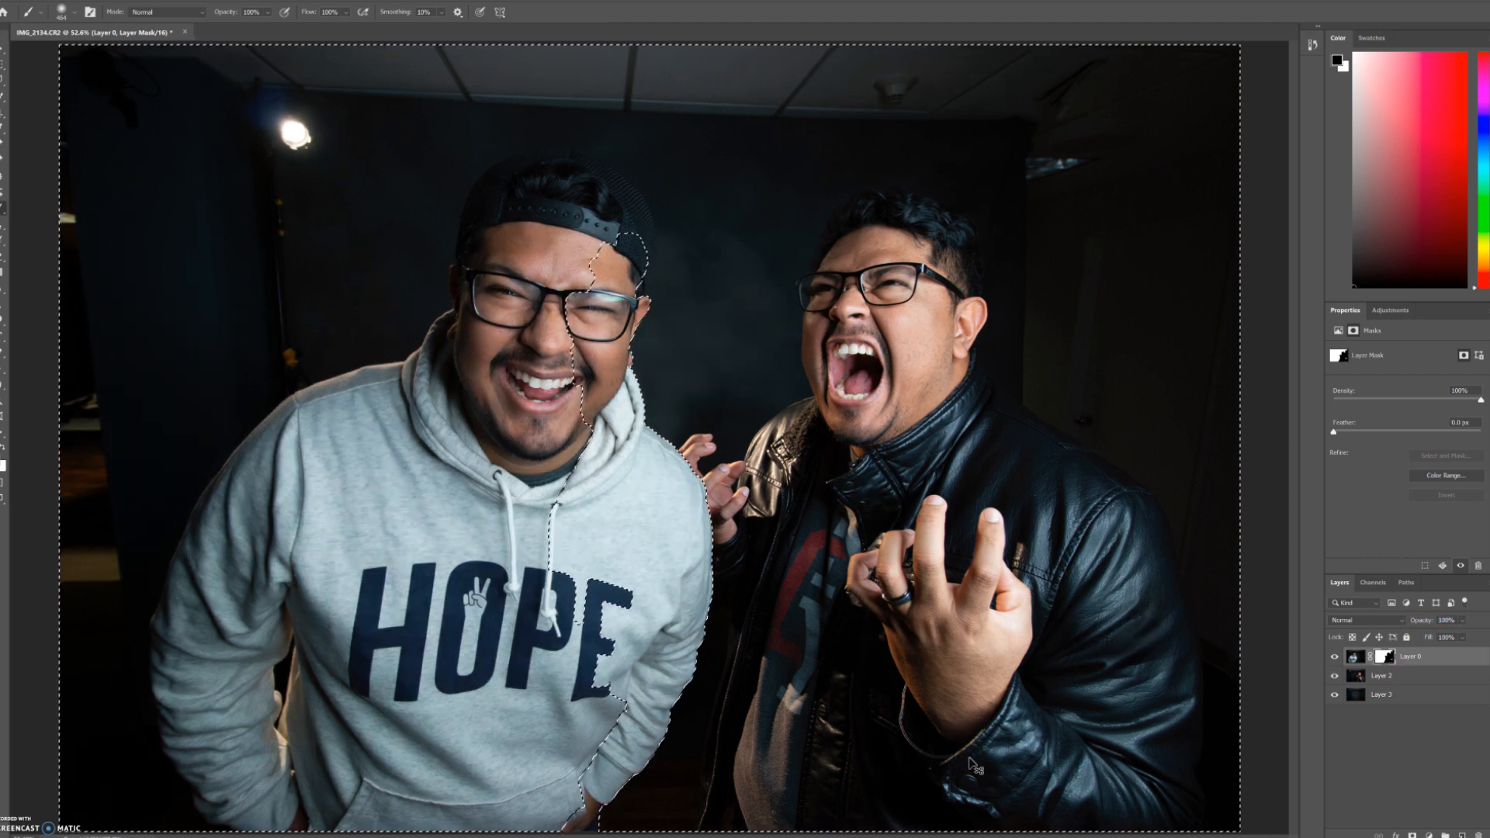
left_click(994, 697)
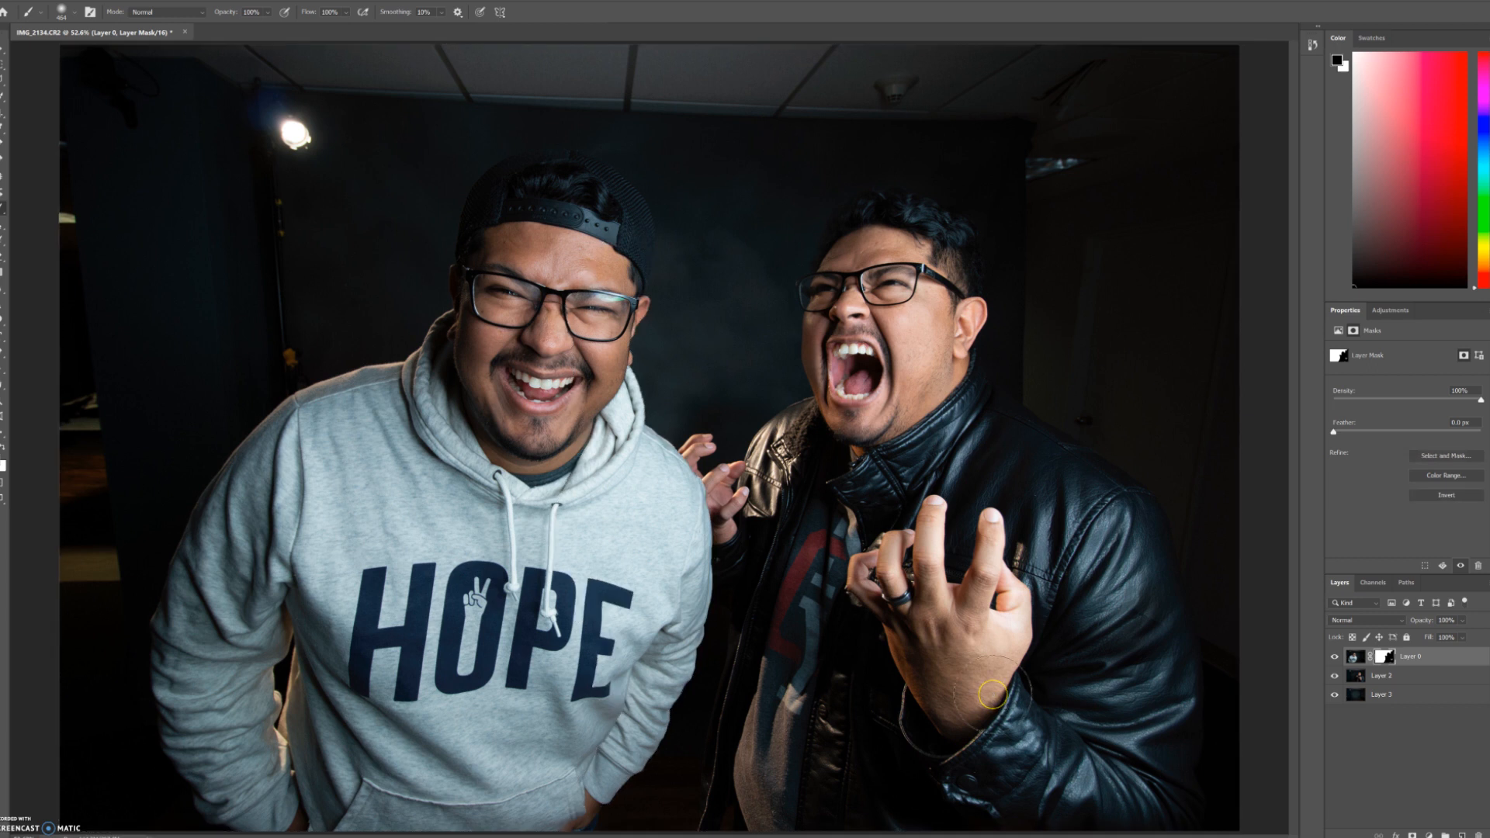
left_click(885, 673)
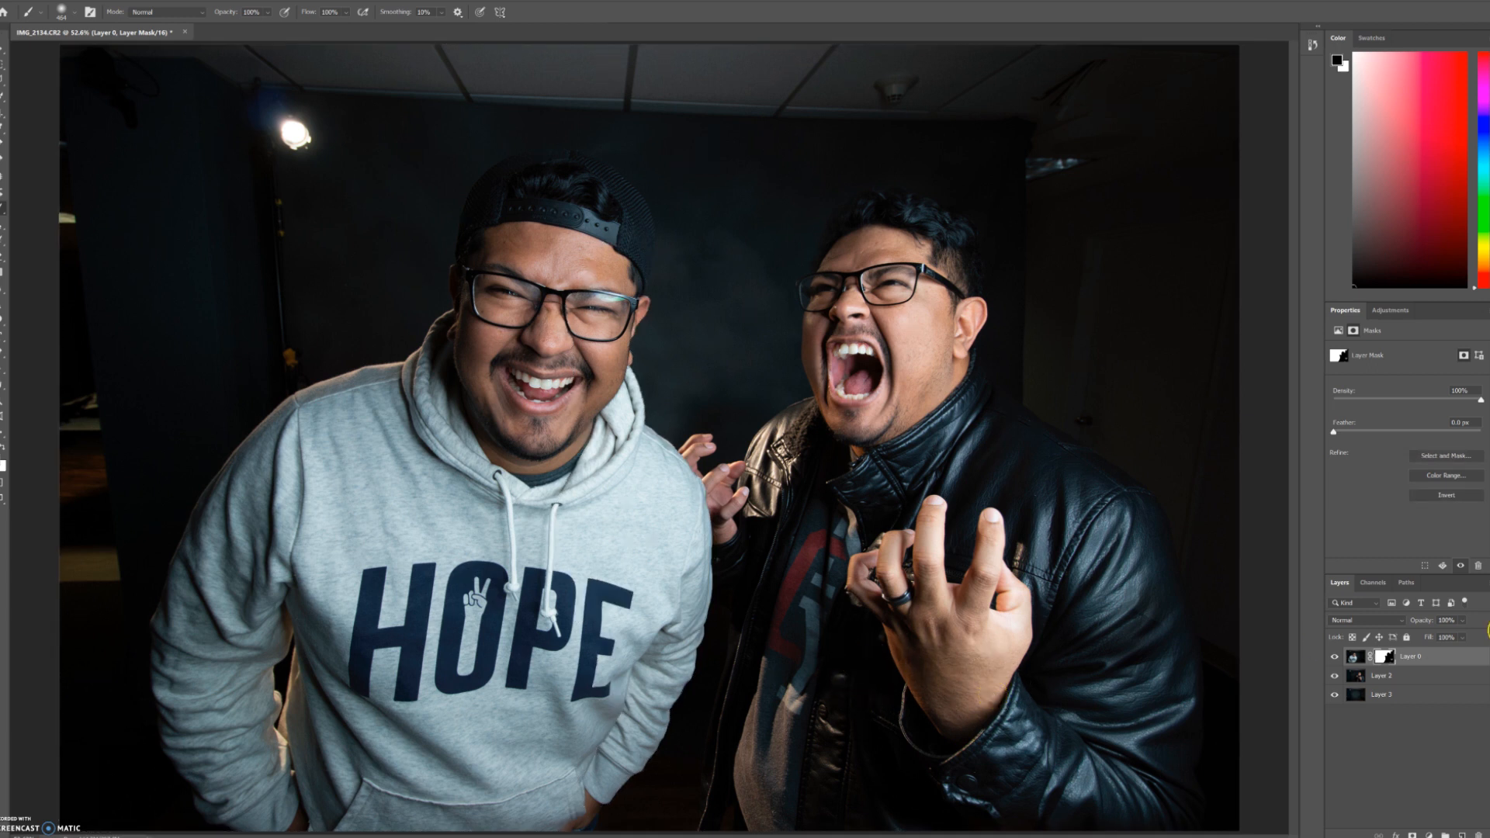